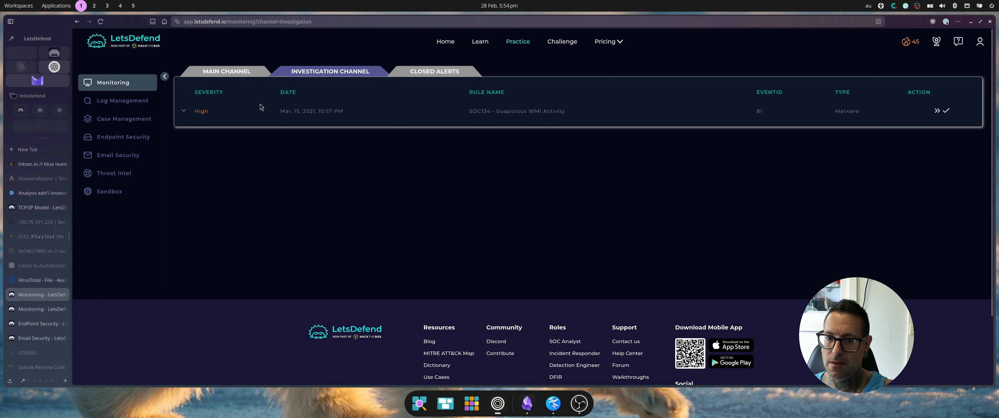
Expand the SOC134 - Suspicious WMI Activity alert and copy its file hash.
click(183, 113)
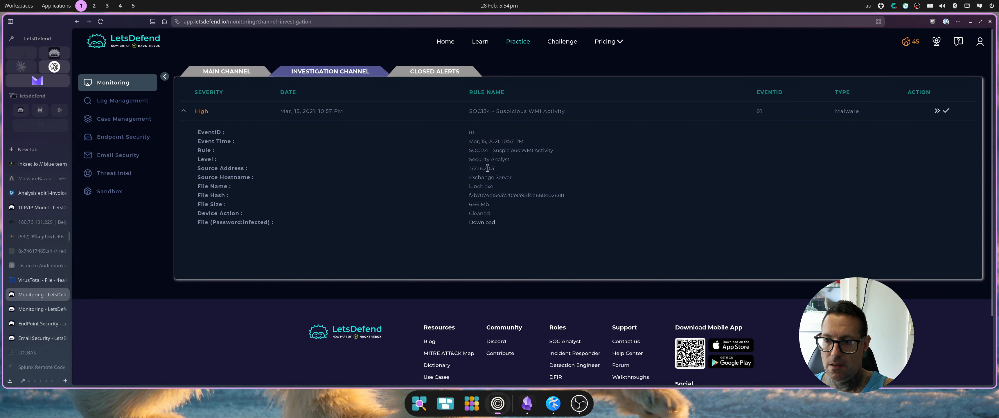
double_click(479, 213)
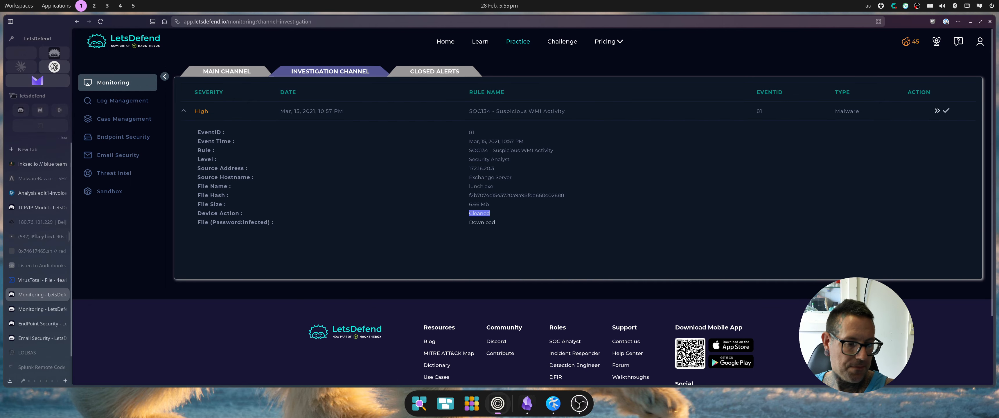
double_click(495, 194)
right_click(495, 194)
click(503, 202)
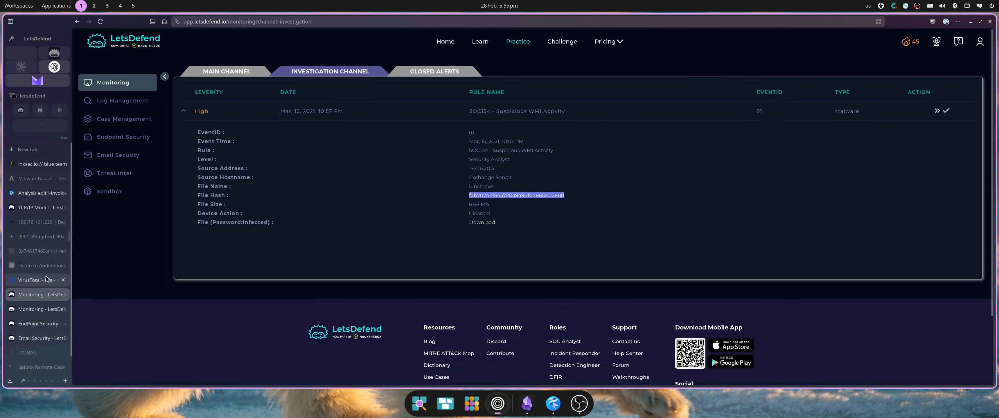
Switch to VirusTotal and search for the copied file hash.
click(39, 280)
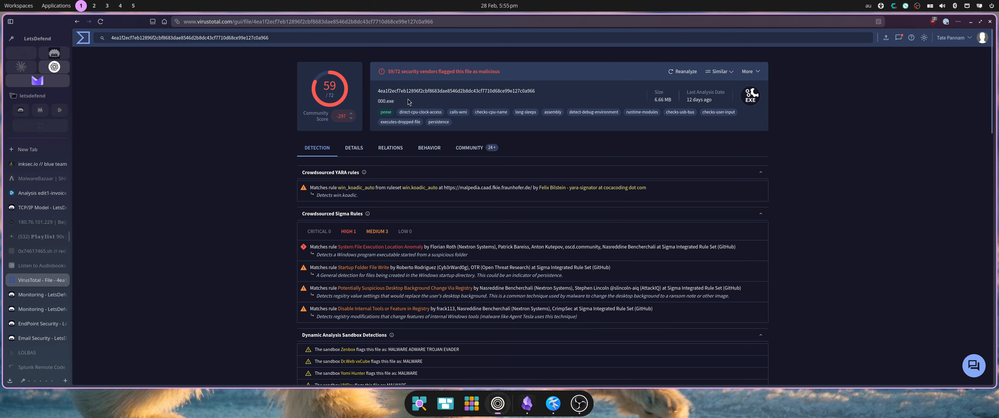
click(287, 36)
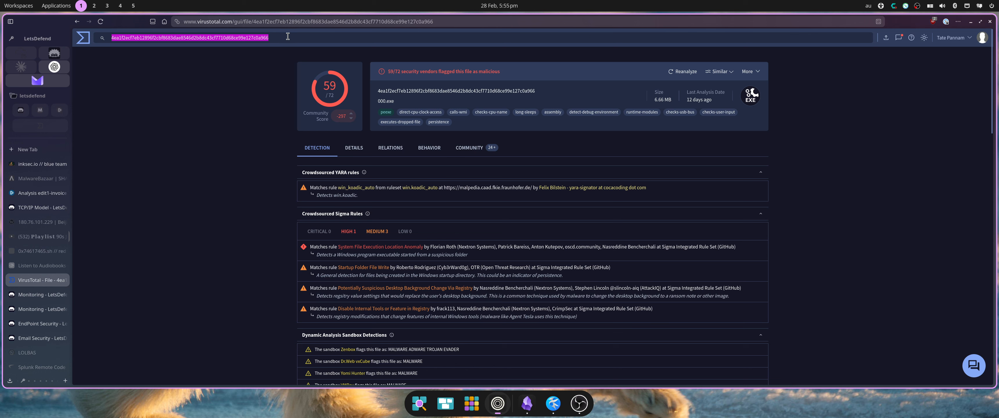
key(ctrl+v)
key(Return)
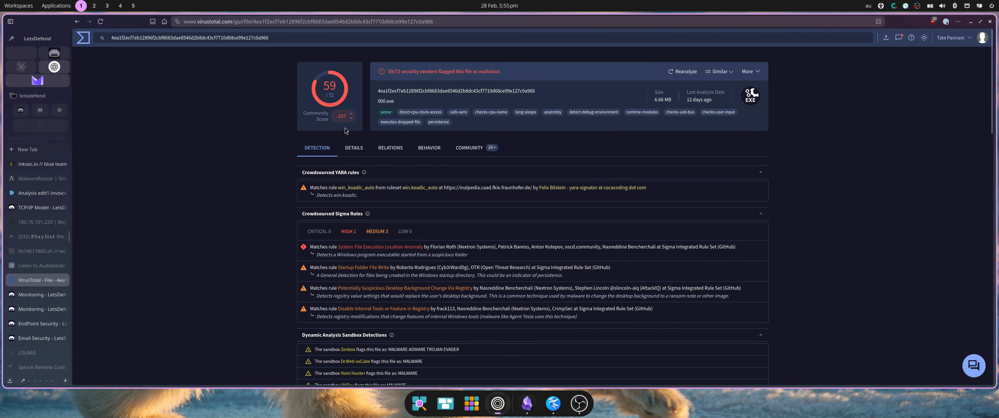
Review the file's detection results, including the Sigma rules, sandbox detections and security vendors' analysis.
scroll(460, 280, down, 6)
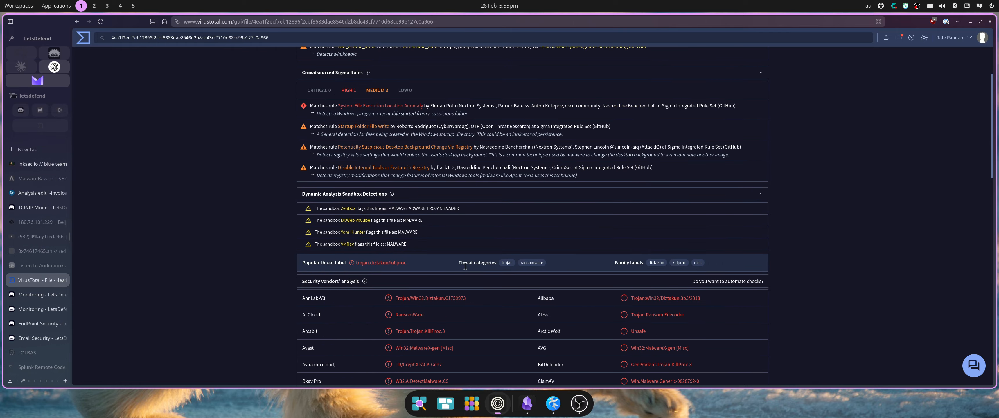
scroll(461, 280, down, 5)
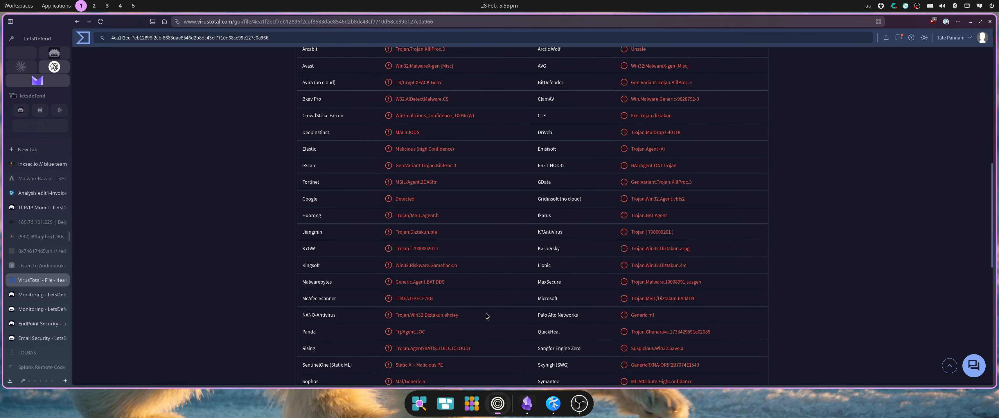
scroll(444, 310, down, 1)
scroll(444, 311, down, 2)
scroll(444, 311, up, 12)
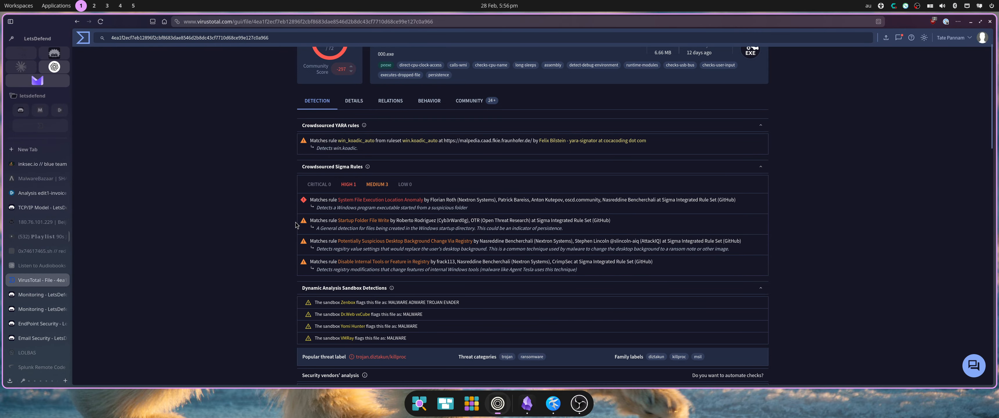
Examine the file's details, including its basic properties, history, names and signature information.
click(350, 110)
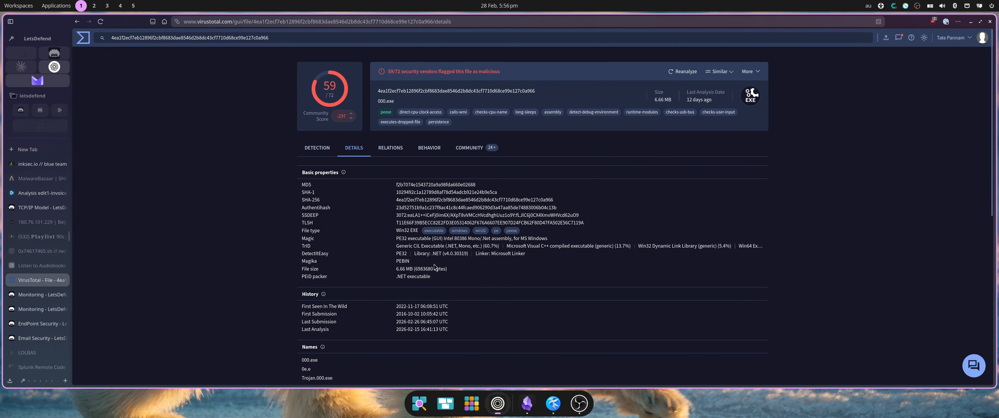
scroll(467, 280, down, 3)
scroll(467, 280, down, 3)
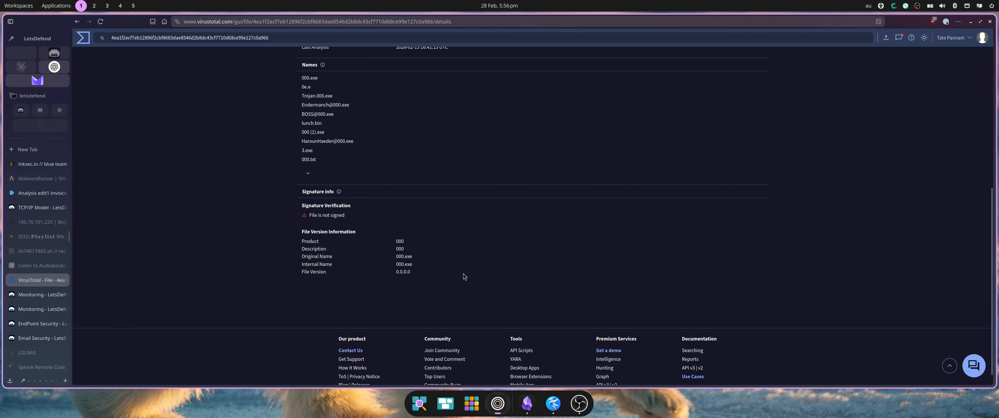
scroll(465, 279, up, 7)
Examine the file's relations, including contacted domains, contacted IP addresses and execution parents.
click(386, 153)
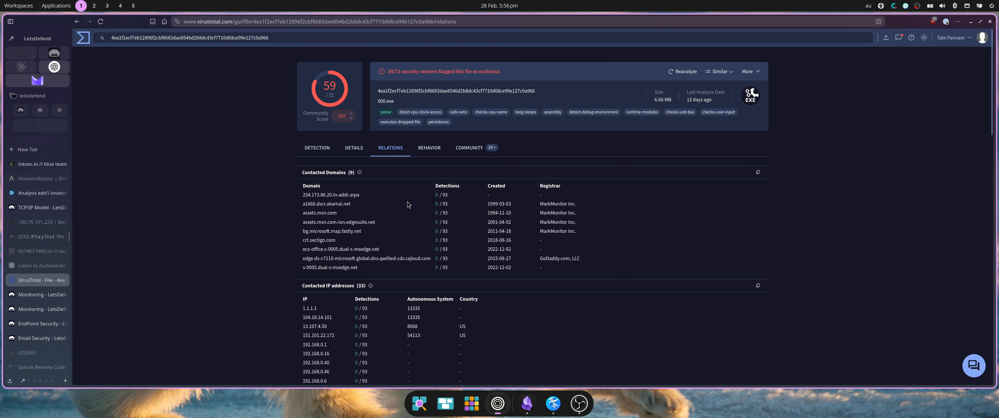
scroll(422, 238, down, 1)
scroll(388, 202, down, 4)
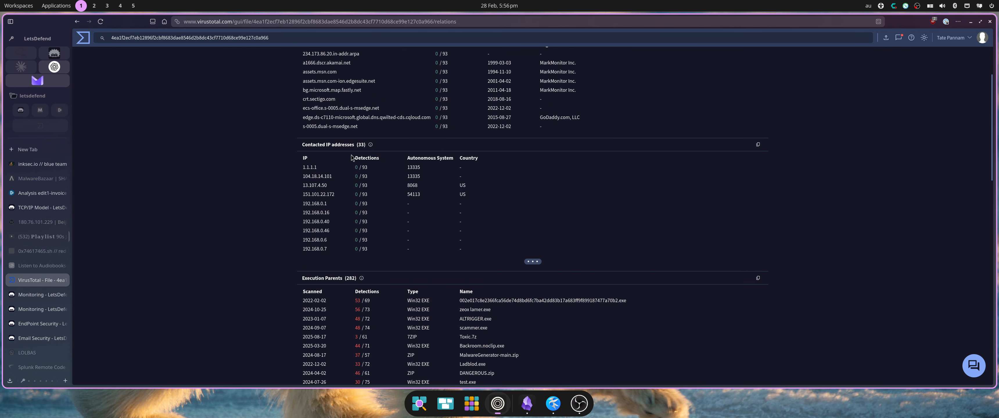
scroll(349, 169, up, 2)
scroll(396, 221, down, 2)
scroll(391, 254, down, 5)
scroll(434, 170, up, 10)
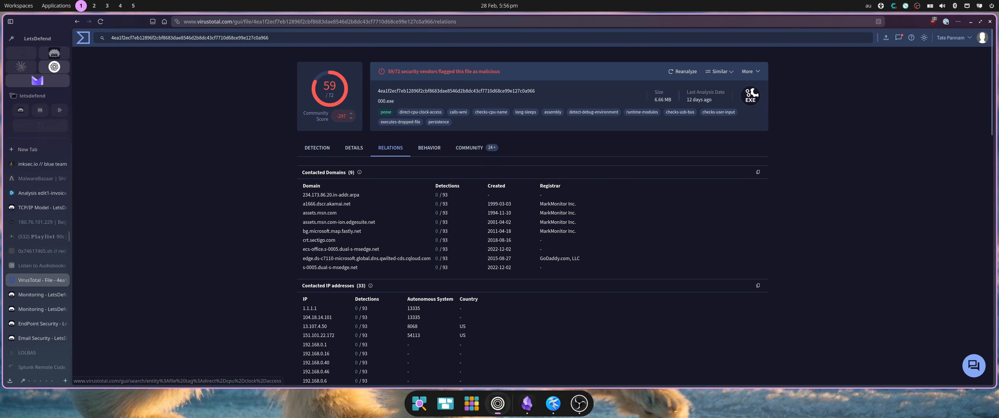
Return to the LetsDefend alert, download its infected file archive and check it in the browser's downloads.
click(18, 295)
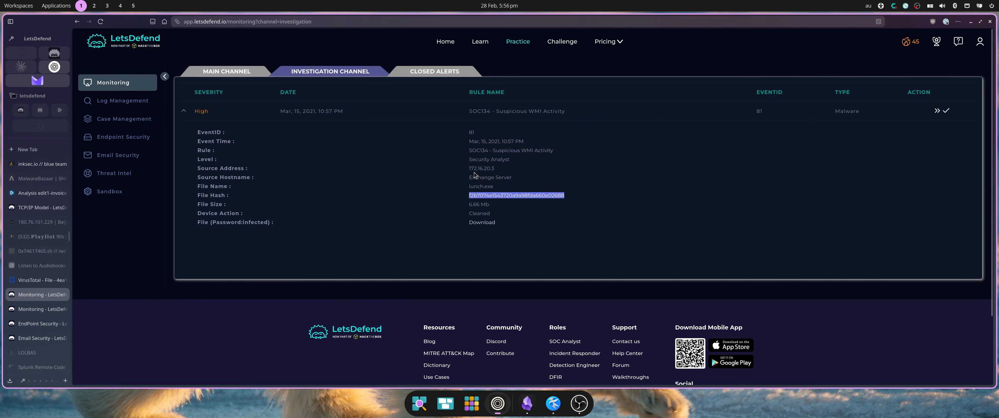
click(471, 223)
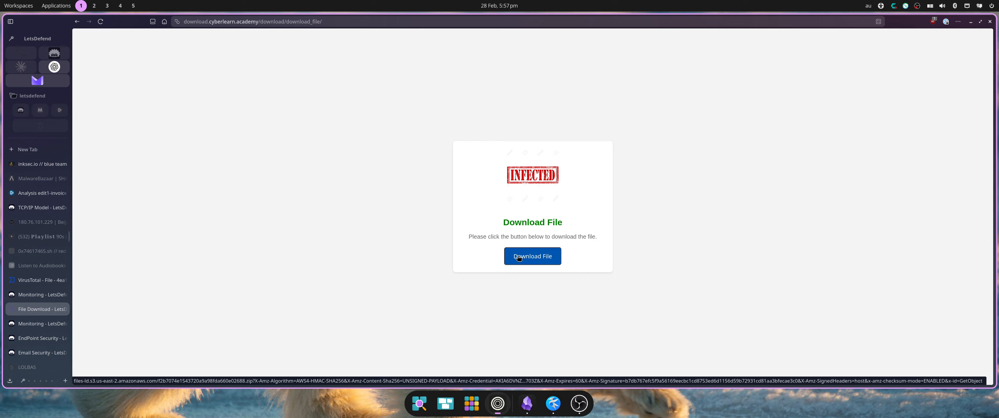
click(506, 256)
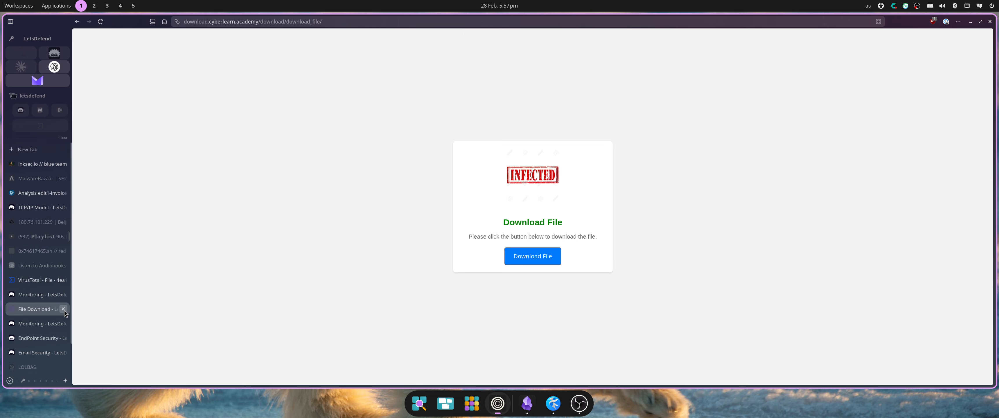
click(64, 310)
click(11, 382)
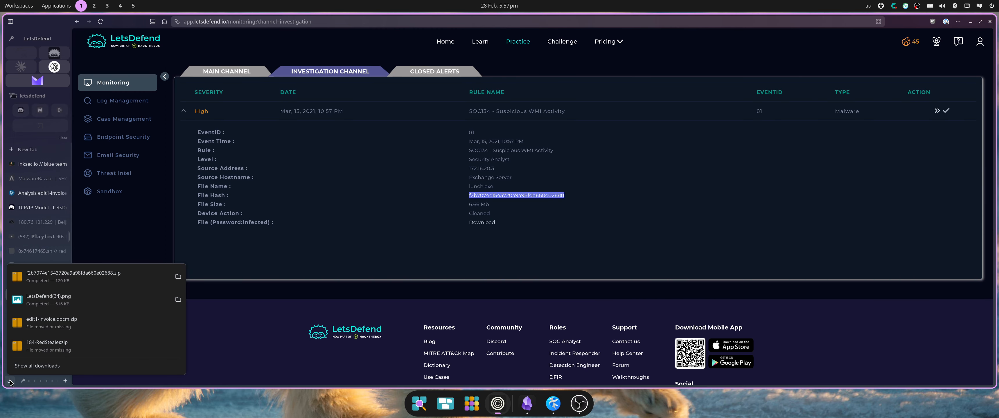
click(329, 237)
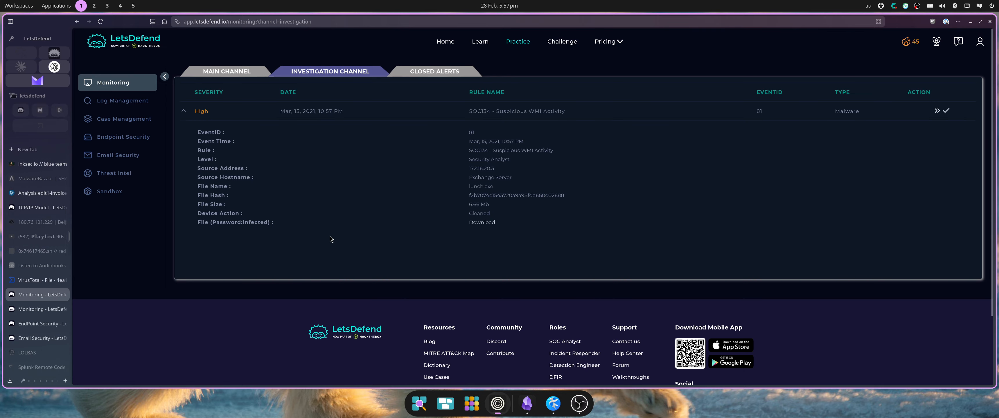
Open a terminal and change to the Downloads directory.
key(super+t)
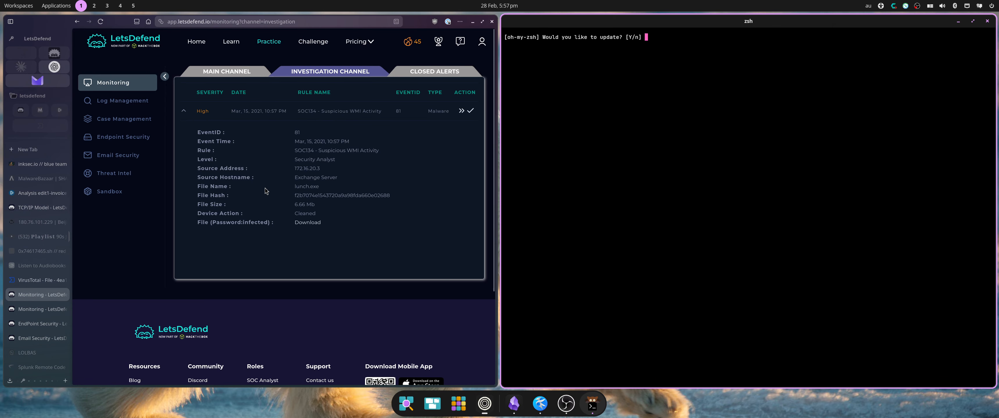
text(d Downloads/)
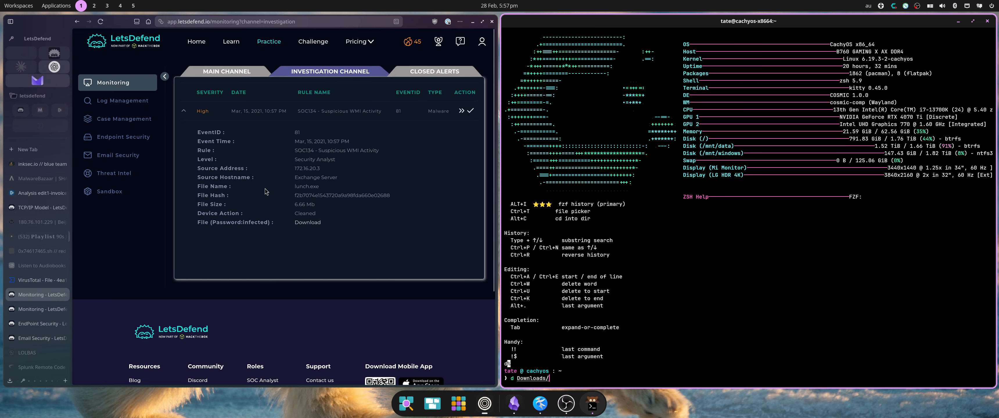
key(Return)
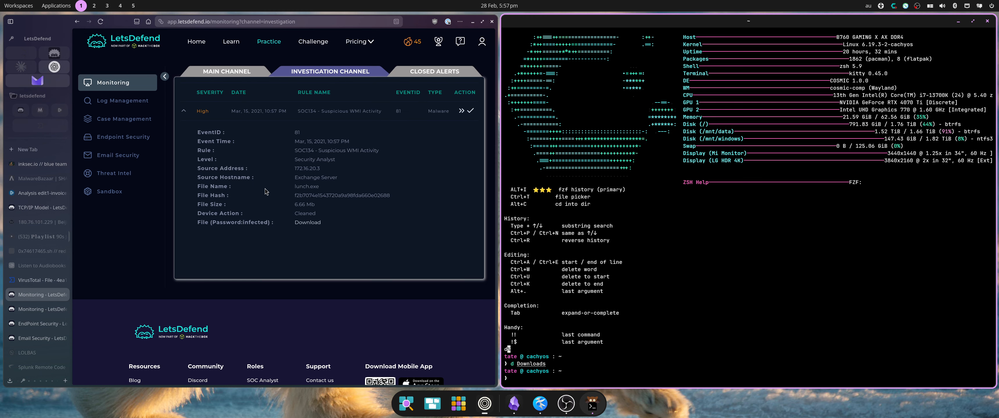
text(cd Downloads)
key(Return)
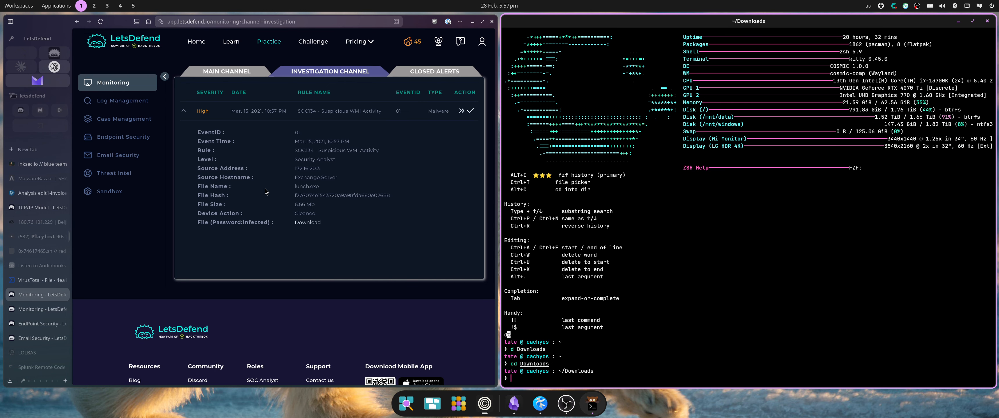
Move f2b7074e1543720a9a98fda660e02688.zip into the ld folder, then enter that folder and list its contents.
text(mv f2b)
key(Tab)
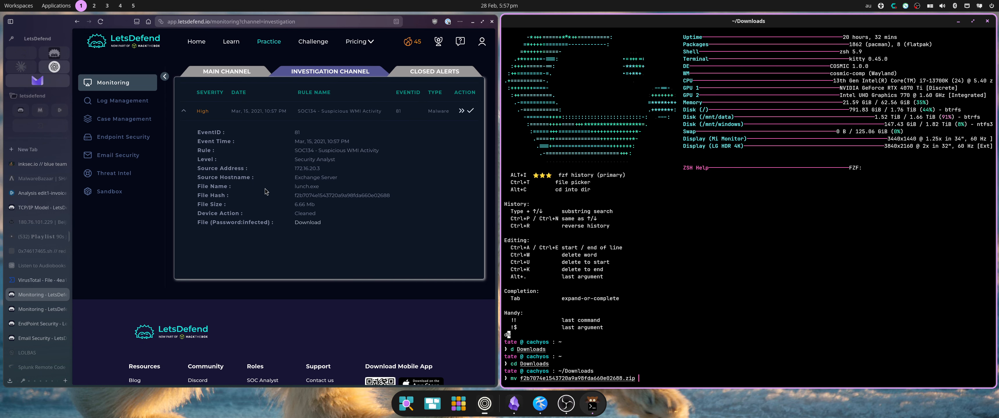
text(ld)
key(Return)
text(cd ld)
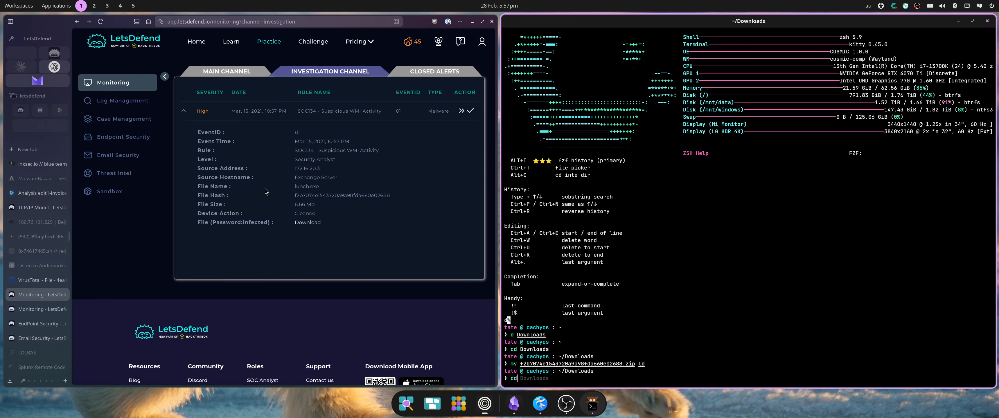
key(Return)
text(ls)
key(Return)
Unzip f2b7074e1543720a9a98fda660e02688.zip with the archive password, rename the extracted lunch.bin to lunch.exe and close the terminal.
text(u)
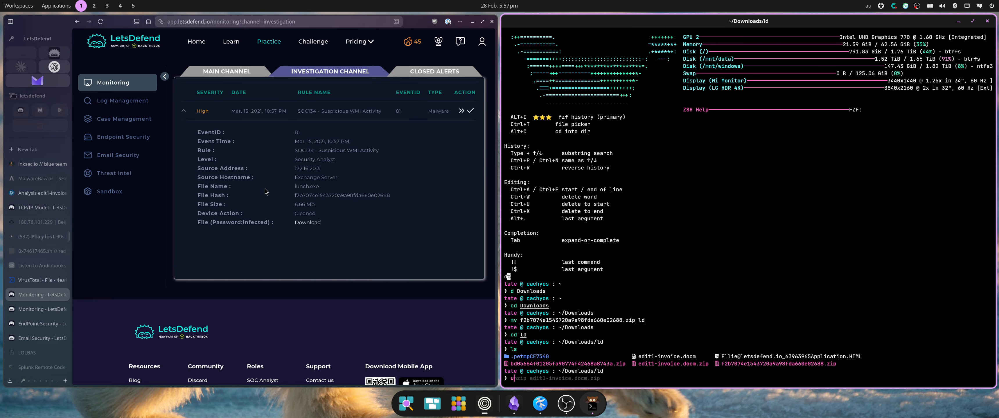
text(nzip f2)
key(Tab)
key(Return)
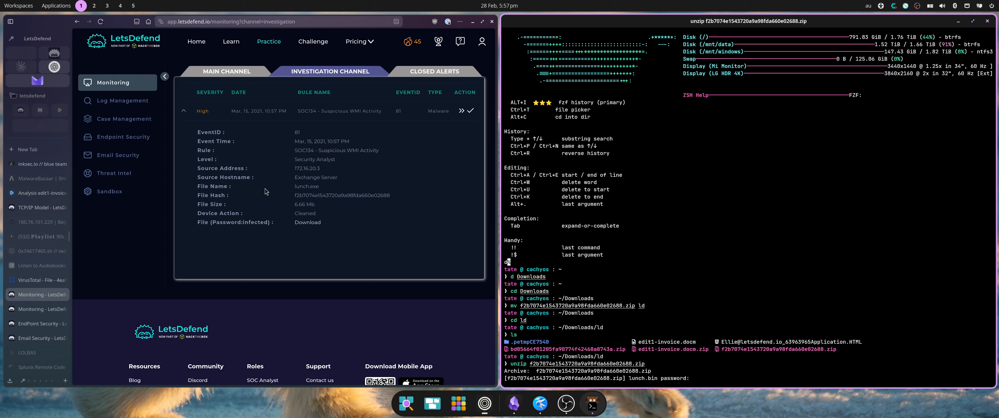
text(infected)
key(Return)
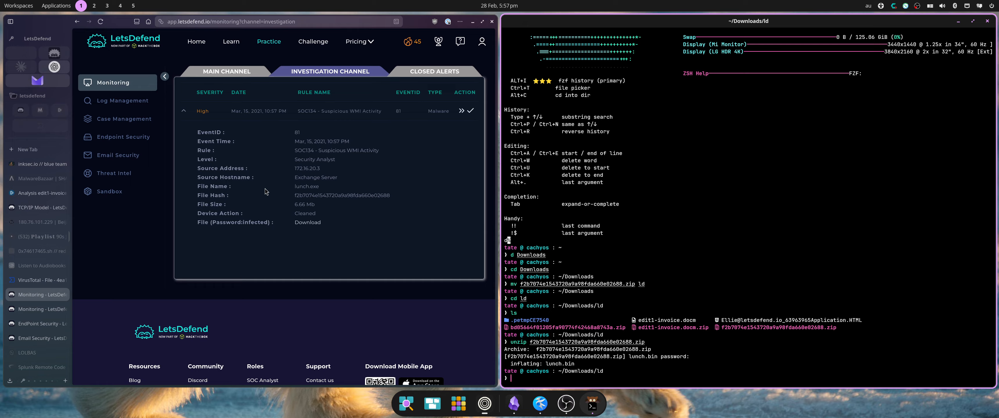
text(mv lunch.bin l)
key(super+q)
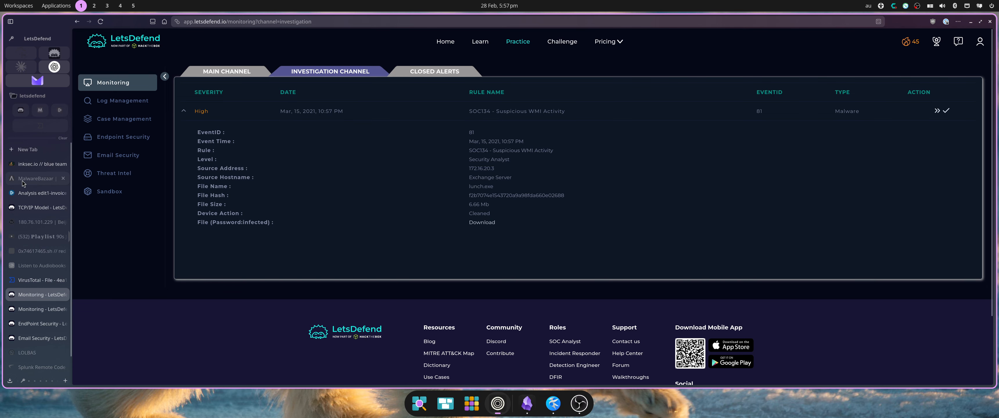
Switch to ANY.RUN and upload lunch.exe from the ld folder to a new deep analysis.
click(31, 191)
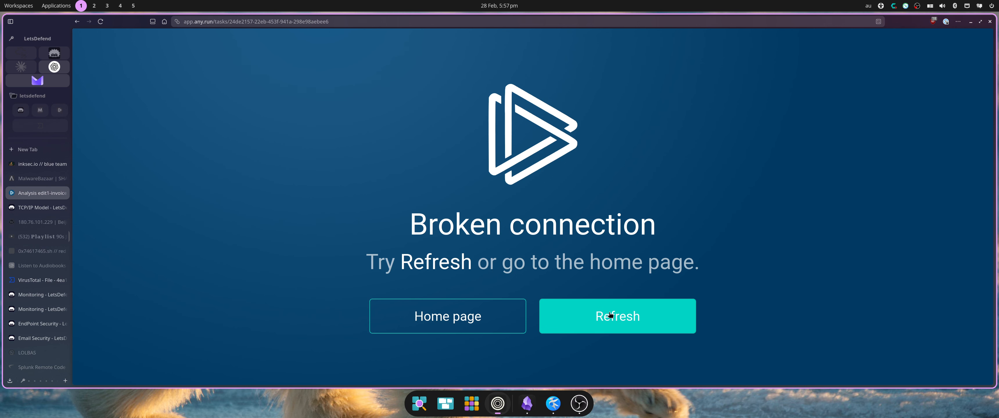
click(485, 324)
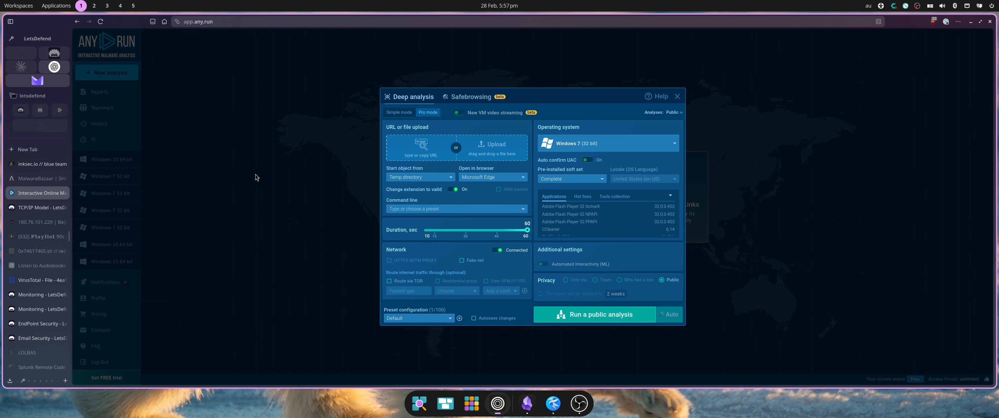
click(492, 145)
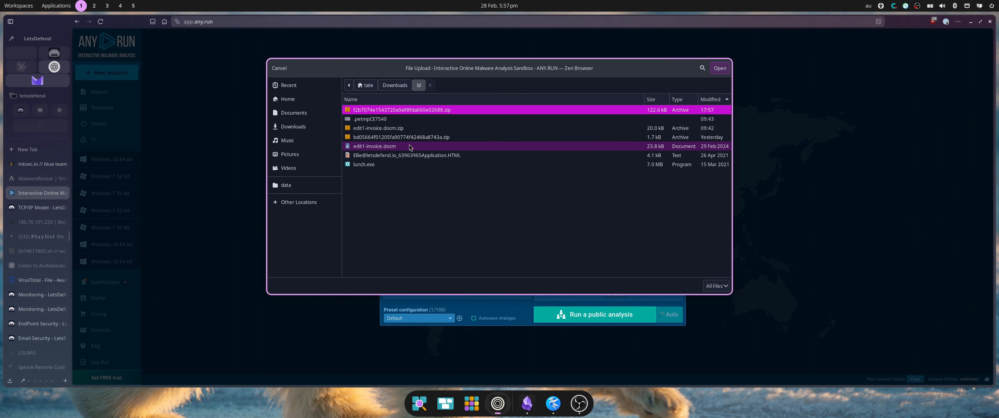
click(386, 167)
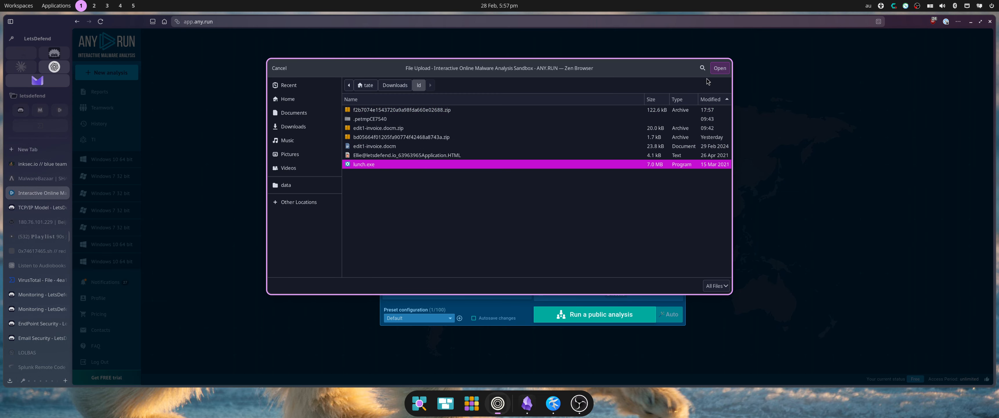
click(720, 69)
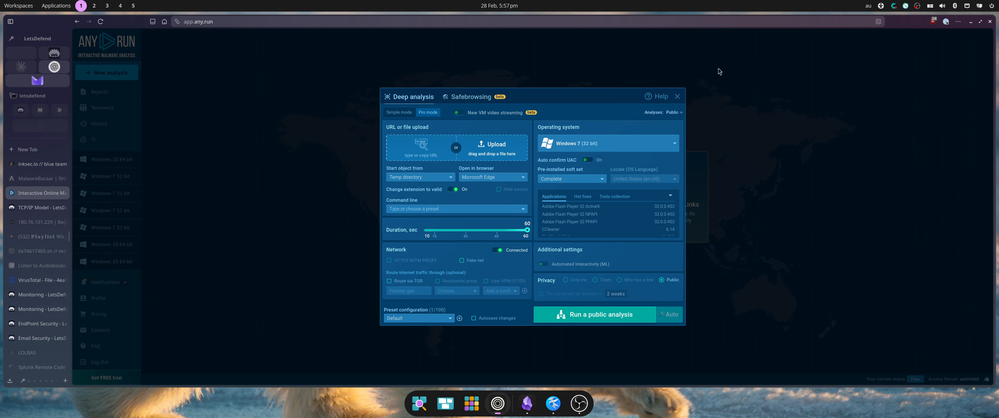
Run a public analysis of lunch.exe on Windows 7 (32 bit) and allow the program through User Account Control.
click(592, 143)
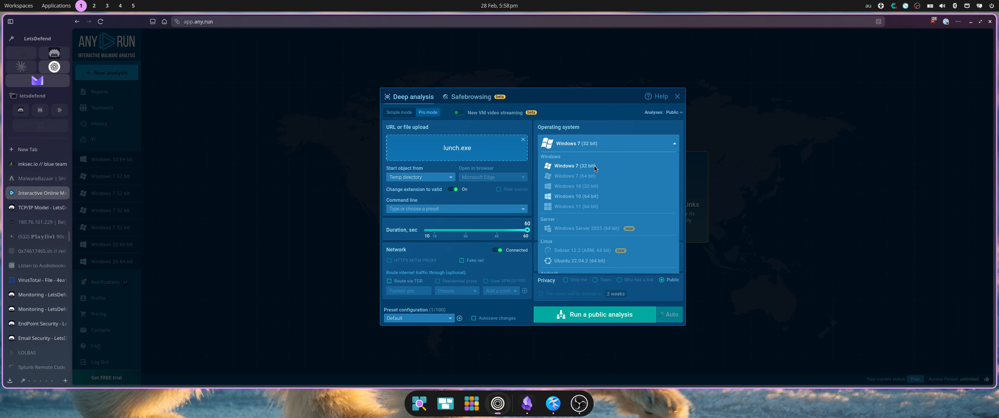
click(590, 315)
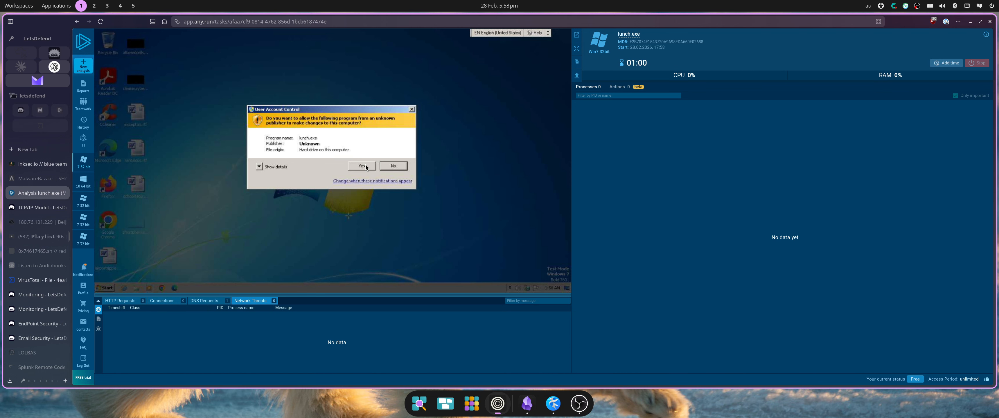
click(363, 166)
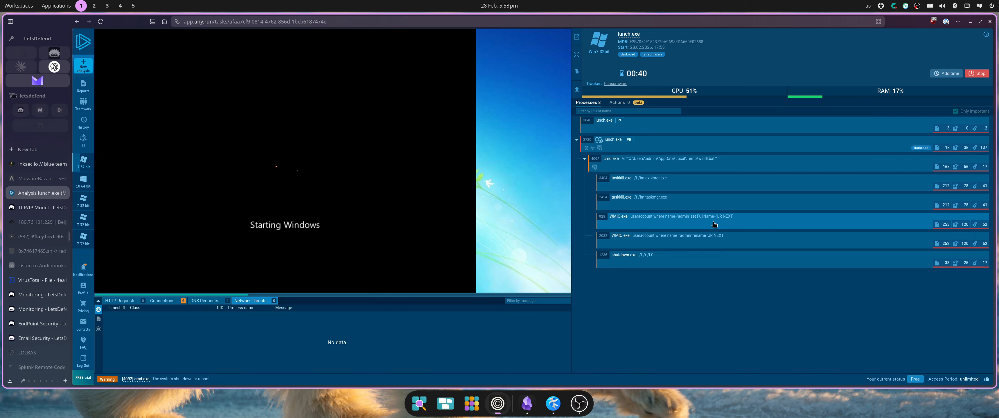
Extend the running analysis time, show its network connections and dismiss the login error in the Windows 7 machine.
click(946, 73)
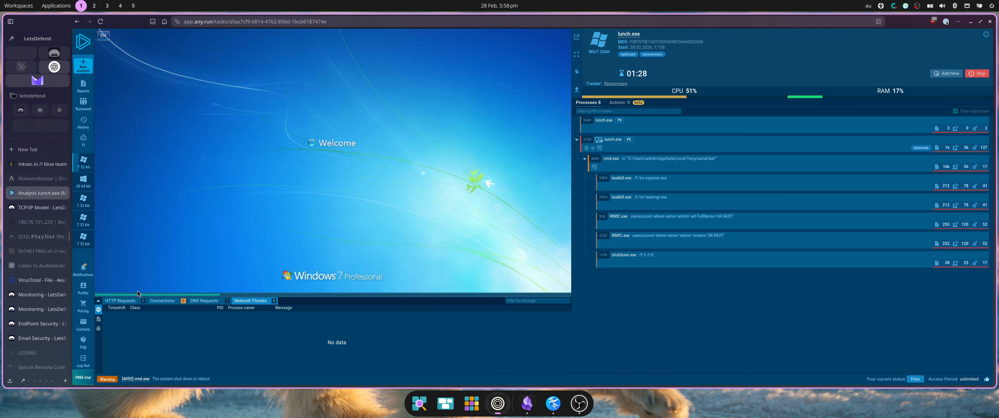
click(163, 302)
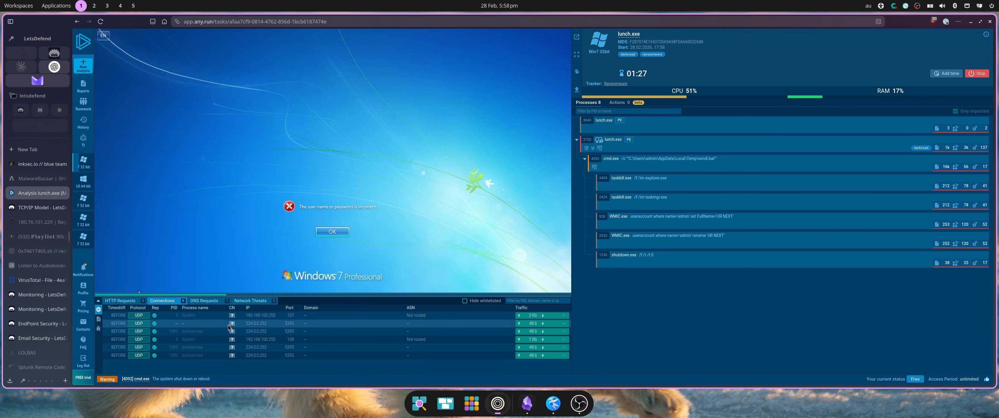
click(331, 232)
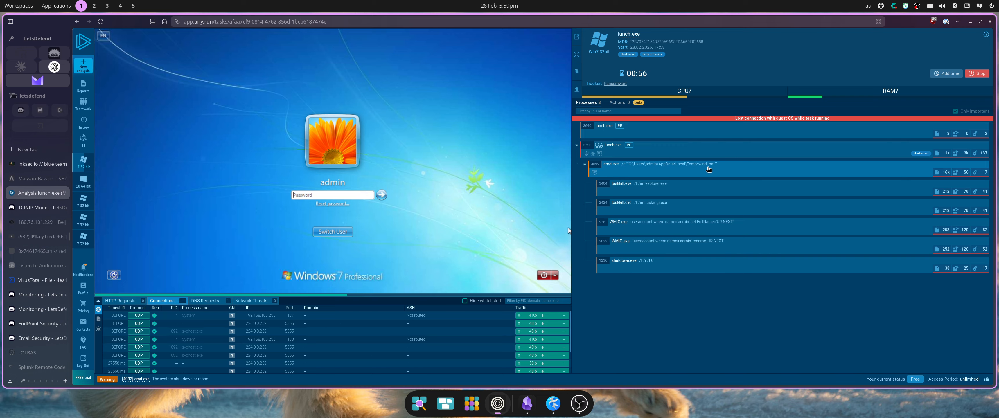
Open the cmd.exe process details and inspect the DARKROAD detection and the Startup directory file creation activity.
click(708, 169)
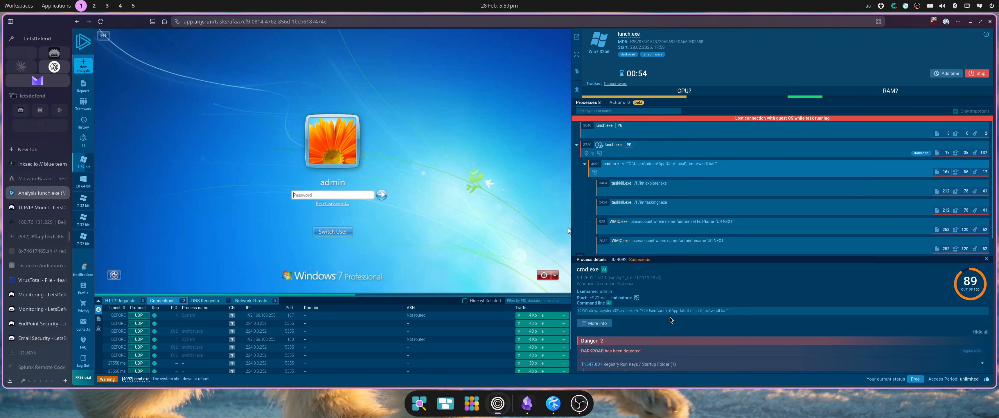
scroll(674, 322, down, 2)
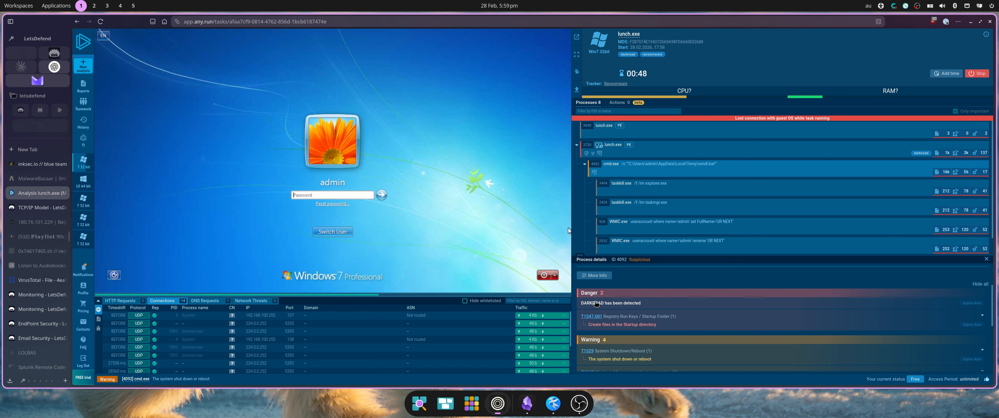
click(596, 303)
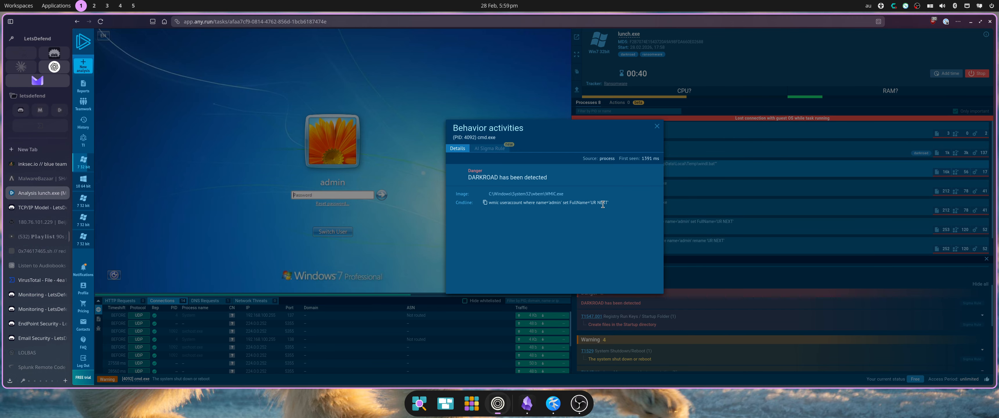
click(675, 151)
click(622, 325)
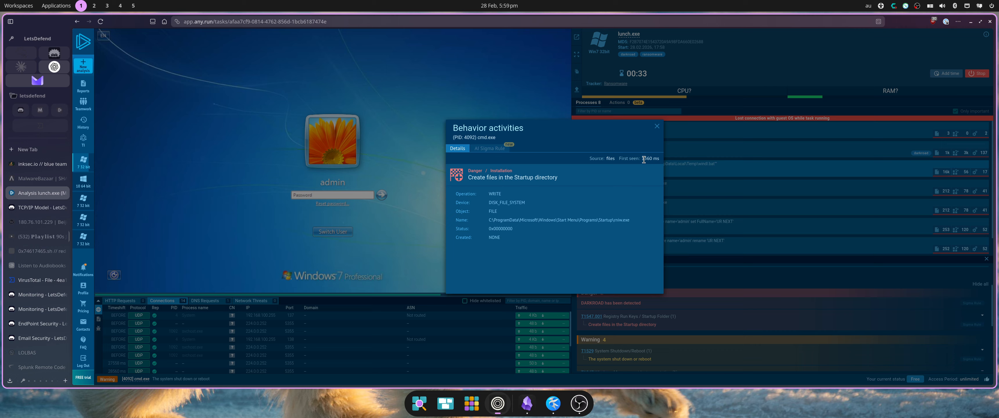
click(688, 302)
Review the remaining cmd.exe warnings and inspect the details of the "Drops script file" activity.
scroll(692, 318, down, 3)
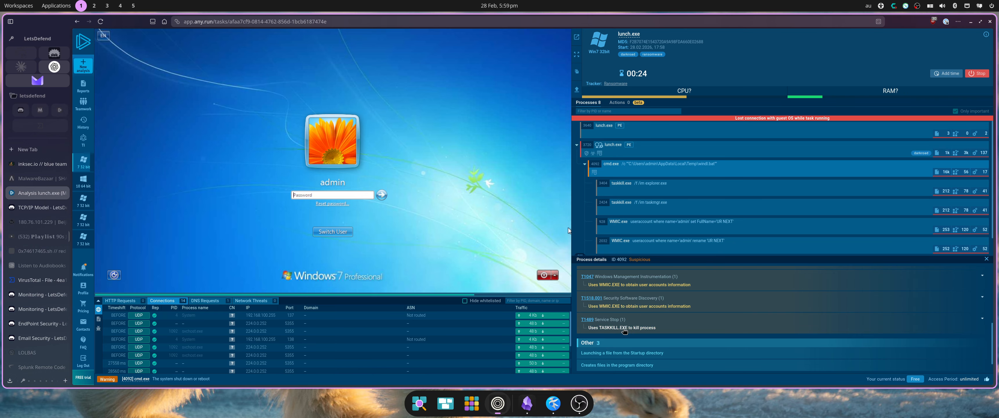
scroll(656, 333, down, 1)
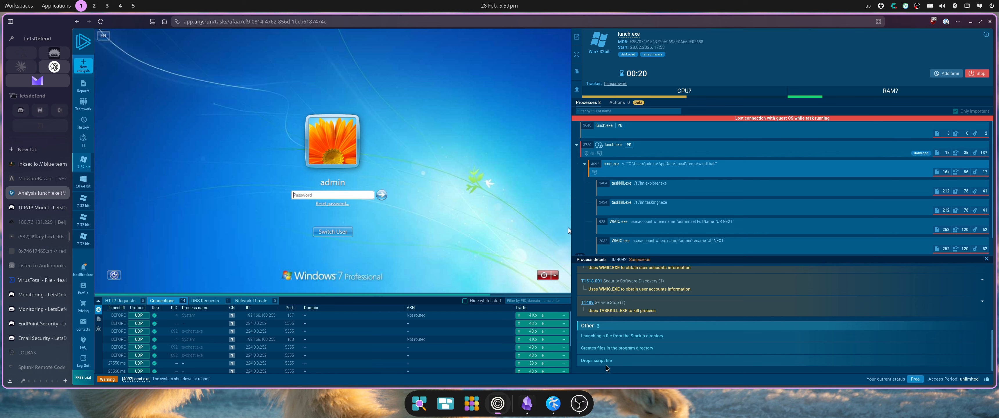
click(609, 361)
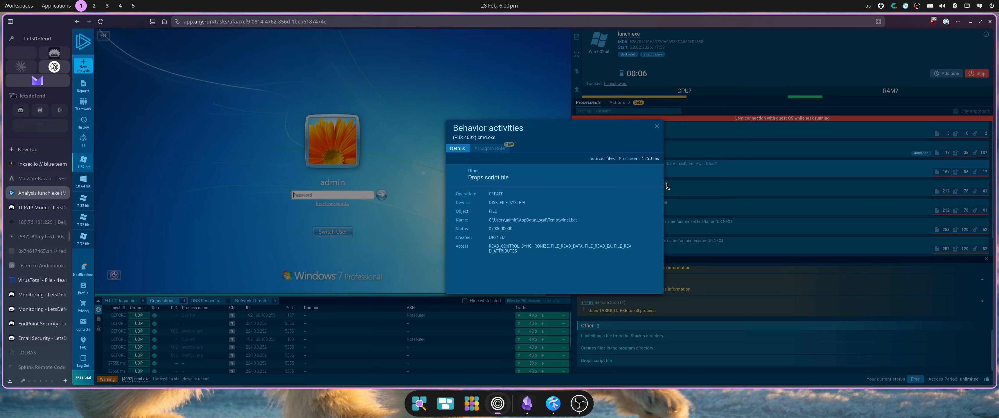
click(657, 127)
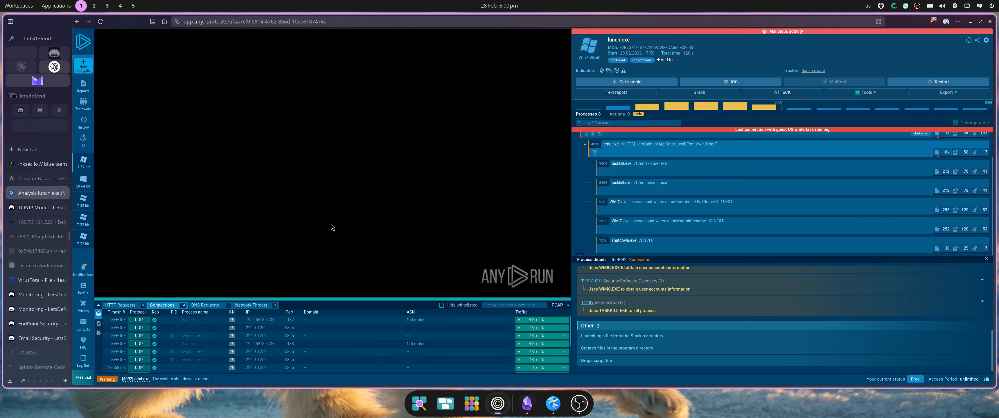
Review the finished analysis's process tree, network connections and cmd.exe danger and warning indicators.
scroll(598, 190, up, 1)
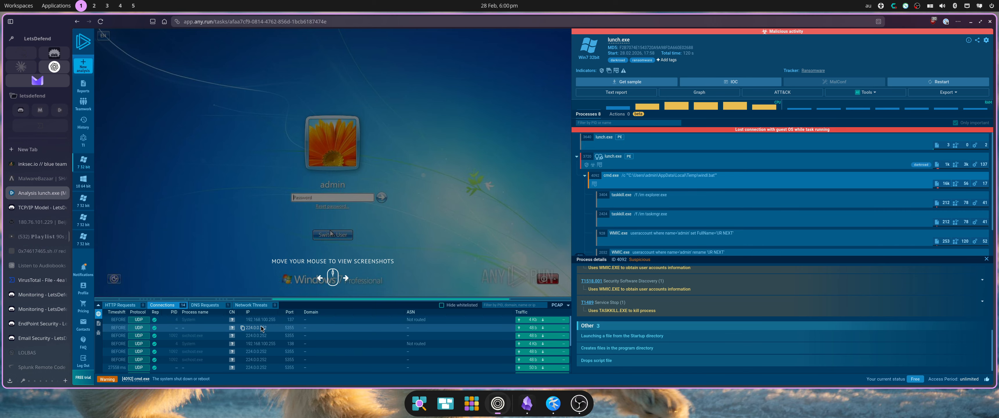
scroll(271, 330, down, 3)
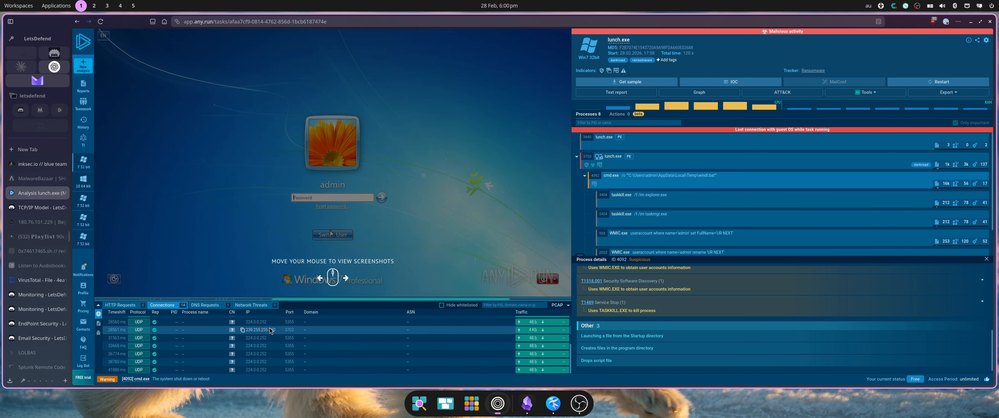
scroll(271, 331, up, 3)
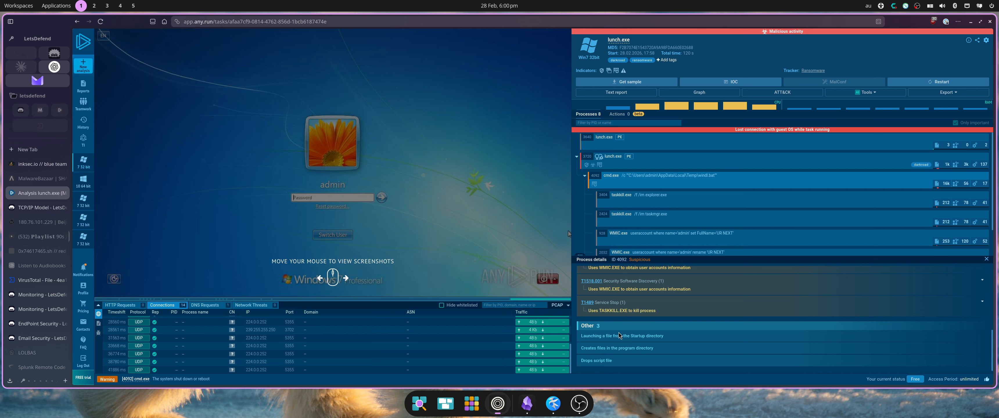
scroll(642, 334, up, 5)
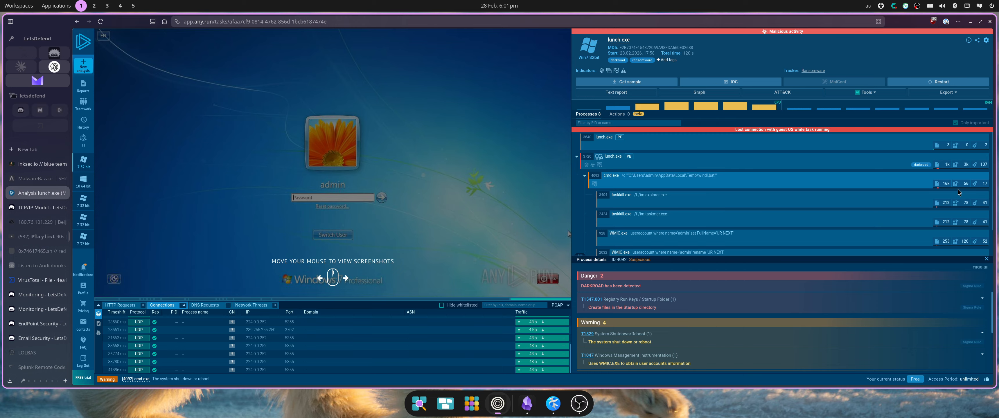
right_click(712, 187)
click(710, 185)
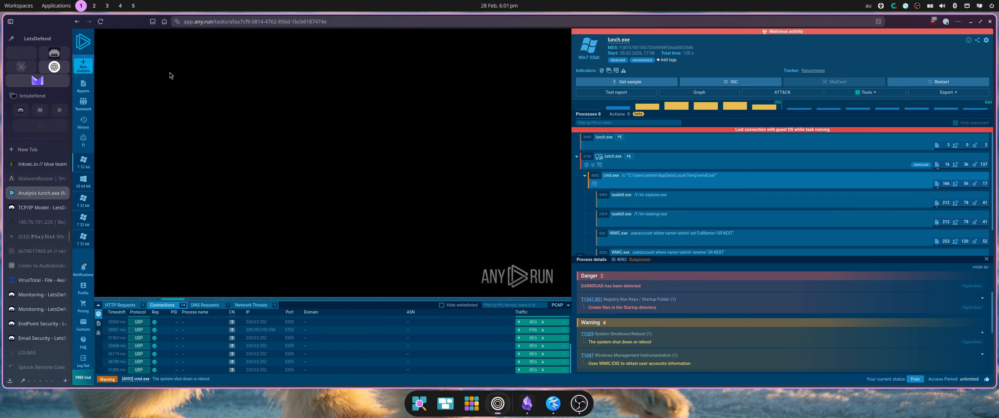
Start another public Windows 7 (32 bit) analysis of lunch.exe, accept the public access notice and allow the program through User Account Control.
click(83, 65)
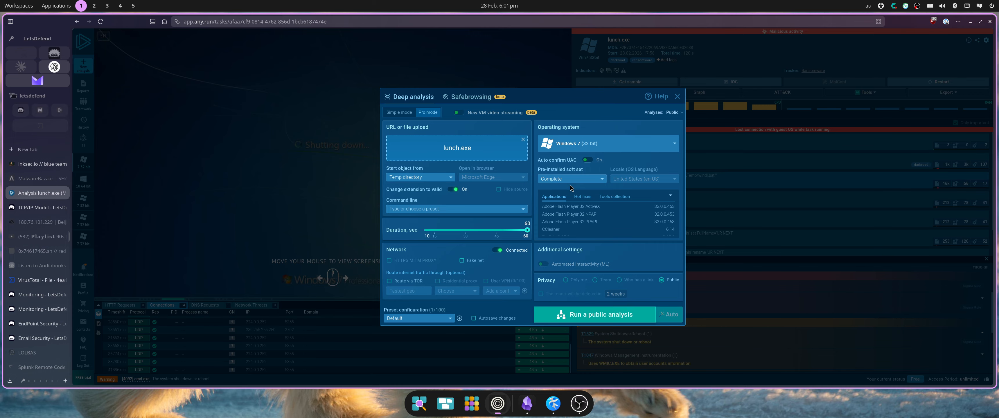
click(598, 315)
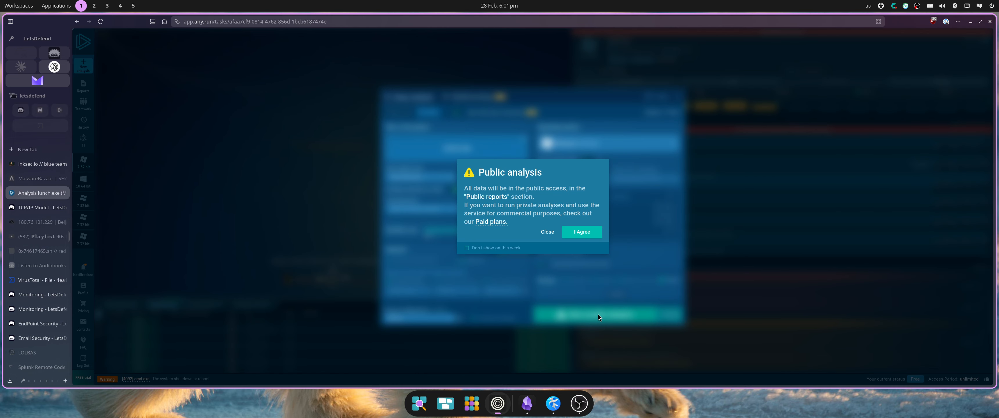
click(581, 229)
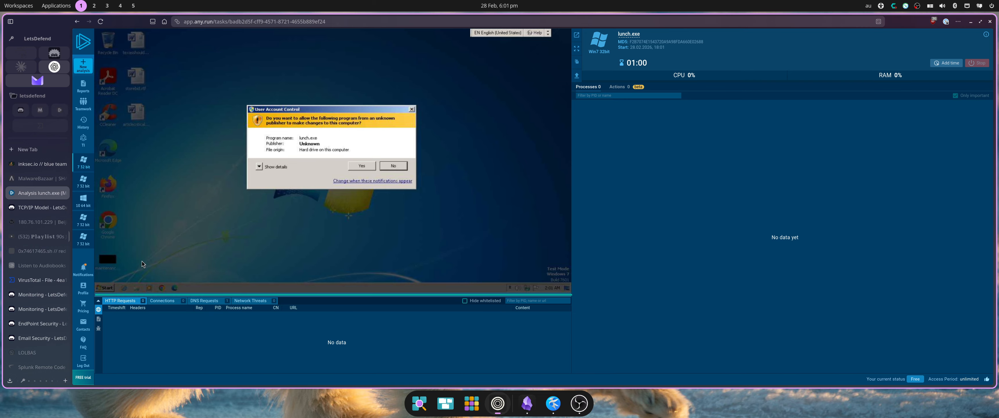
click(361, 166)
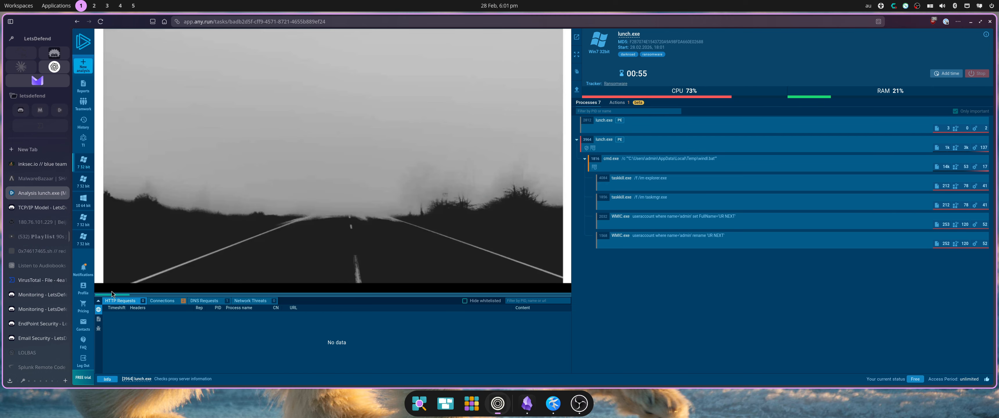
key(super)
key(Escape)
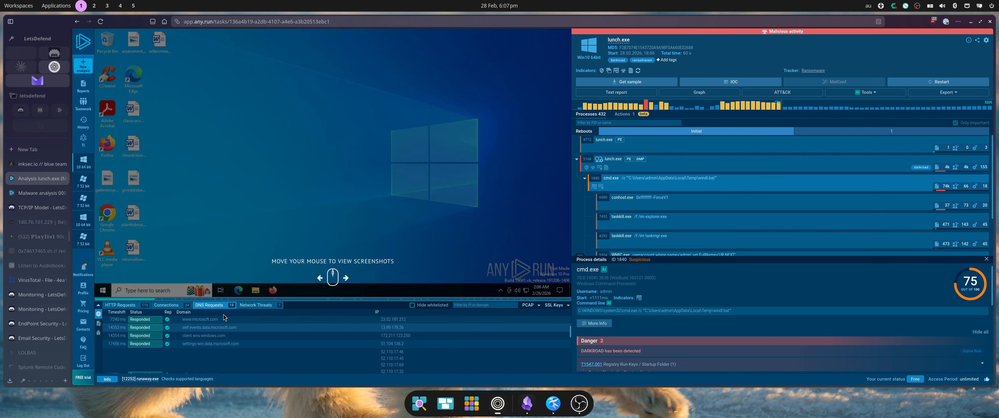
Inspect the Microsoft Dr Watson User-Agent network threat in the Windows 10 analysis and look up its destination IP 40.127.240.158 on VirusTotal.
click(256, 305)
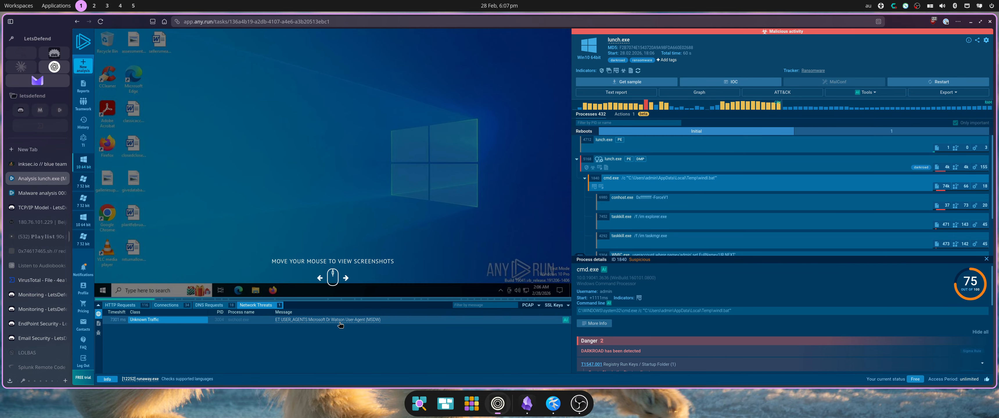
click(340, 325)
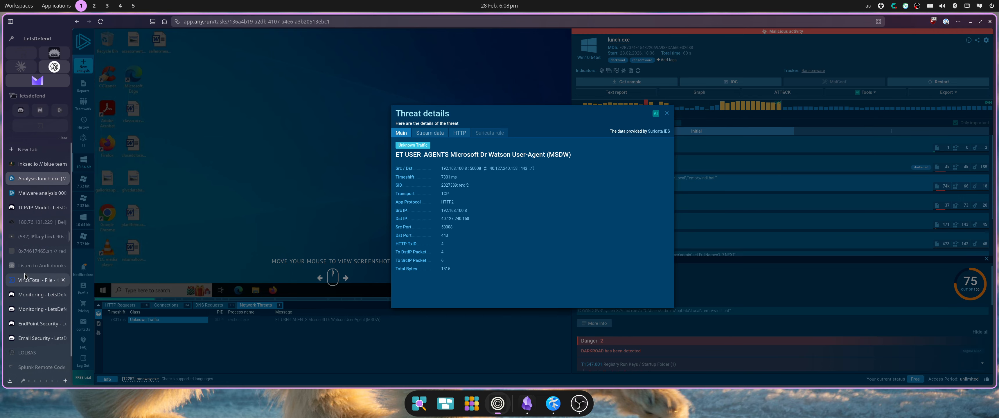
click(33, 280)
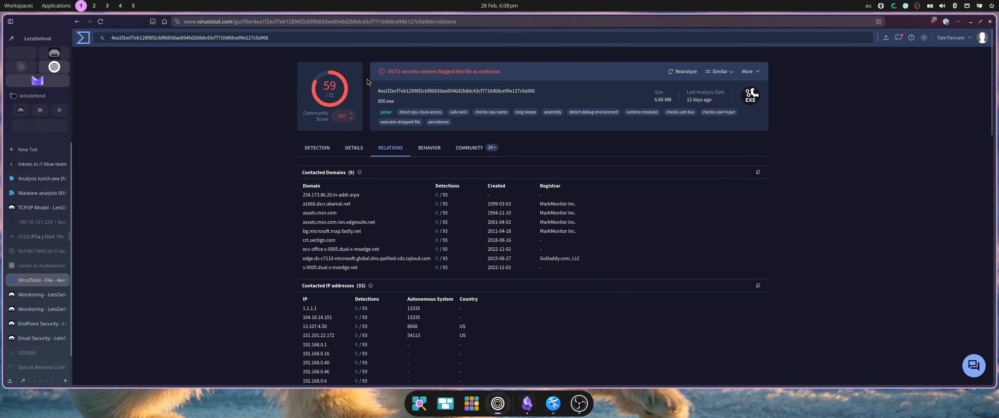
double_click(288, 38)
text(40.127.240.158)
key(Return)
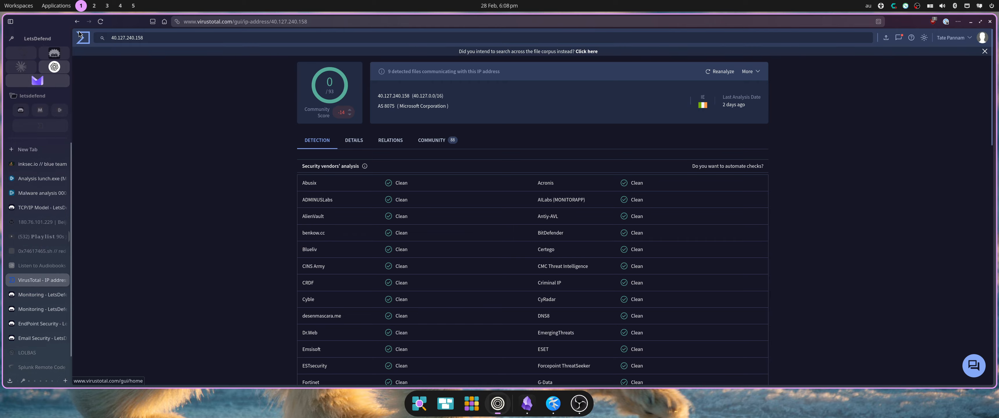
Return to the 000.exe file report on VirusTotal and examine its sandbox behavior, capabilities and Sigma rule matches.
click(77, 22)
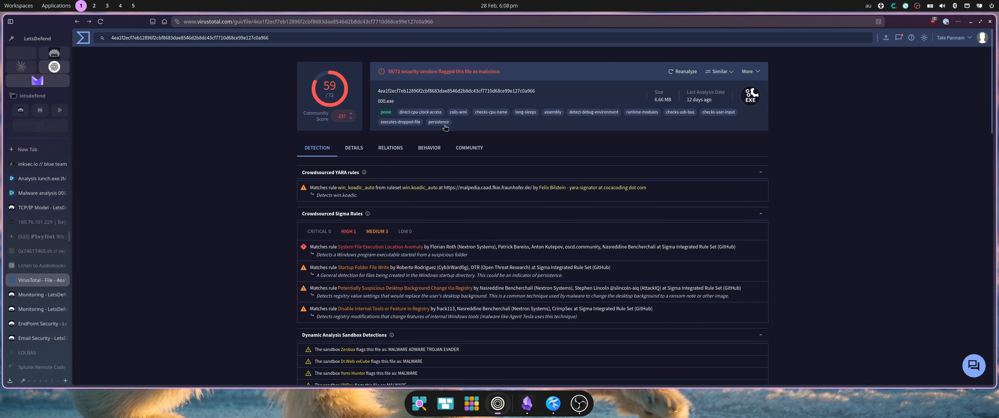
click(425, 149)
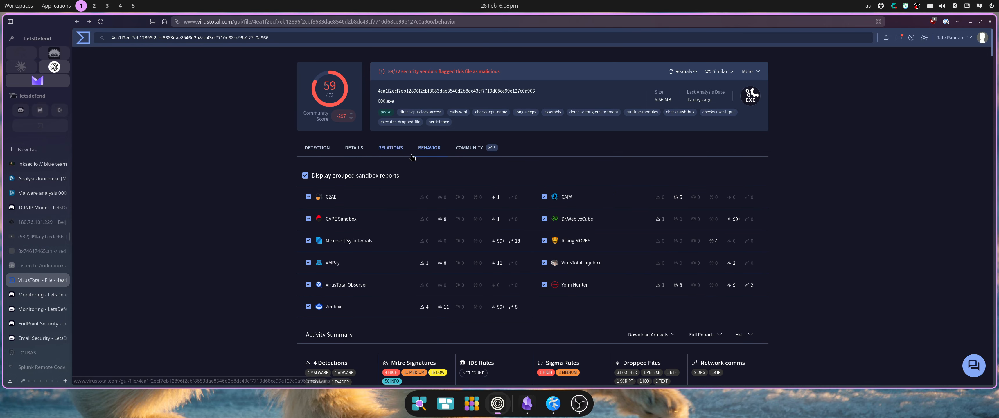
scroll(280, 264, down, 6)
scroll(280, 265, down, 10)
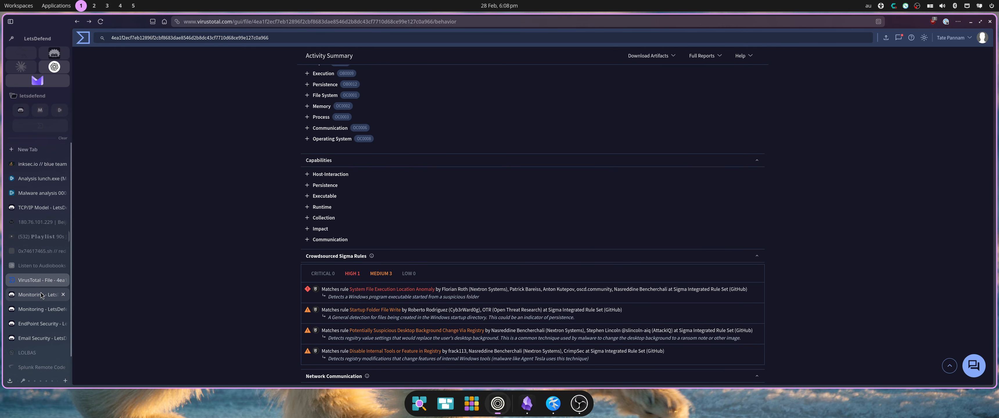
Switch to the ANY.RUN malware report for 000.exe and examine its general info and behavior activities.
click(39, 193)
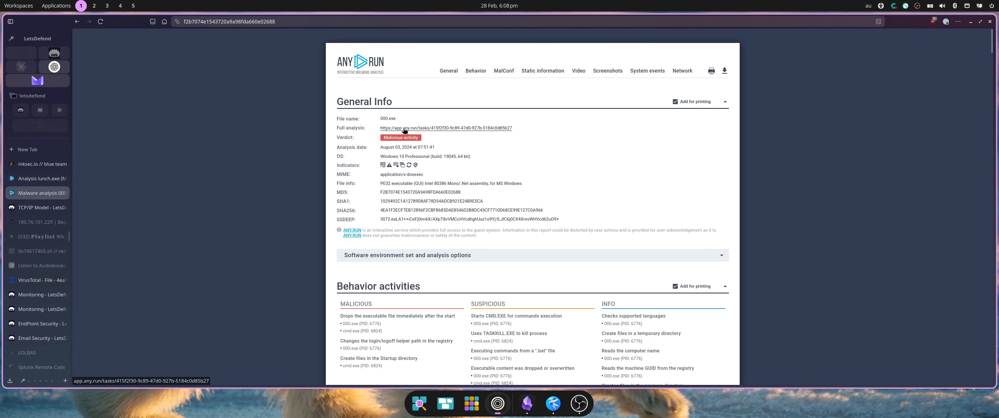
triple_click(385, 119)
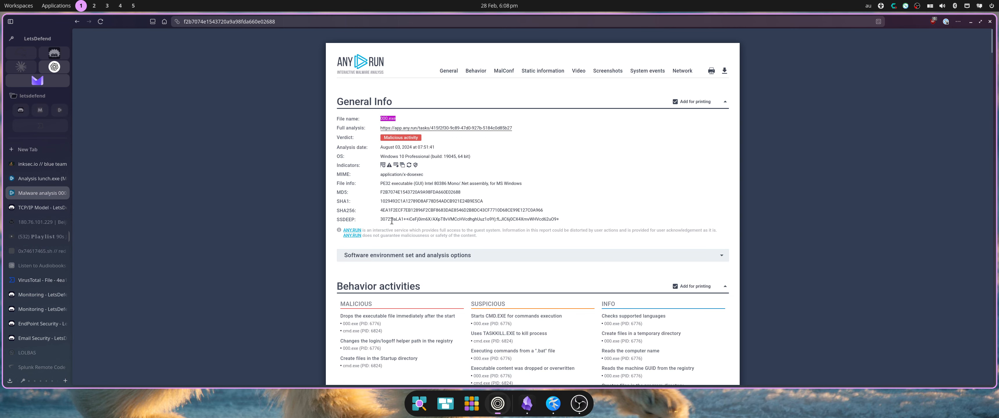
scroll(411, 233, down, 5)
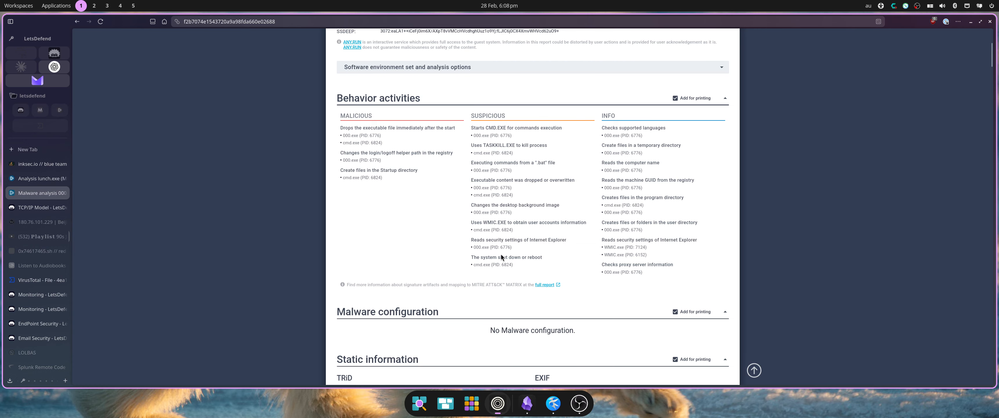
scroll(591, 126, down, 4)
scroll(601, 106, up, 4)
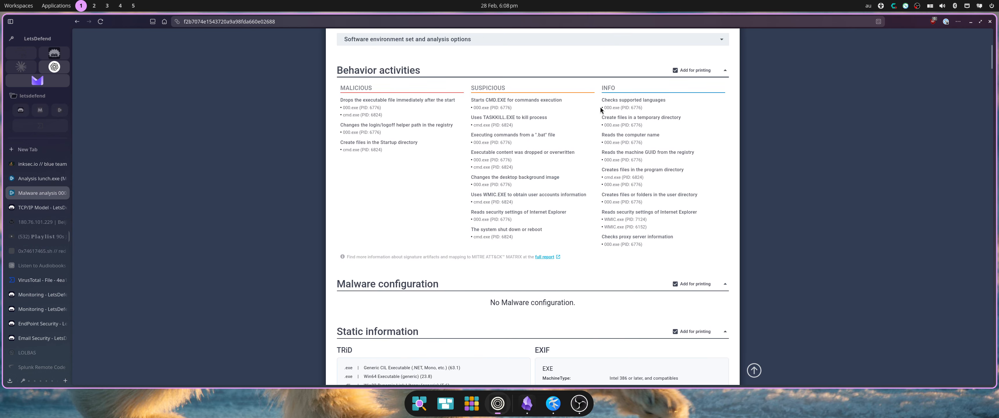
Examine the behavior activities of the 000.exe report and look through its video screenshots to the end.
scroll(593, 172, down, 2)
scroll(593, 174, down, 2)
scroll(522, 128, up, 5)
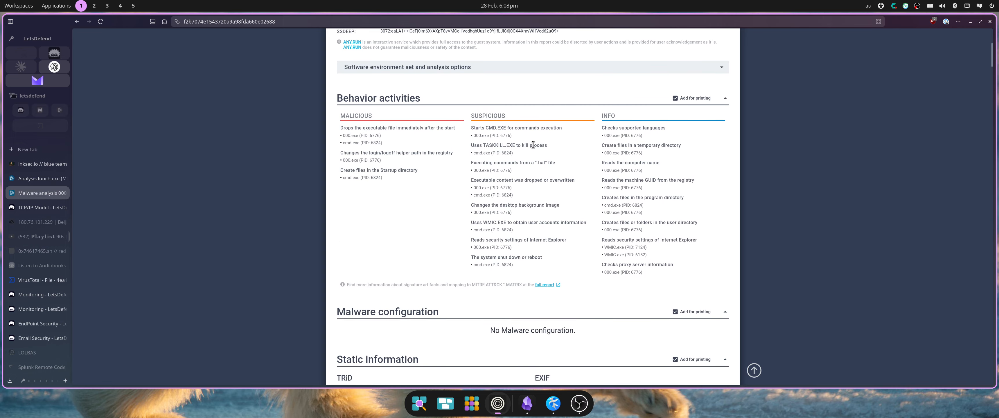
scroll(577, 236, down, 8)
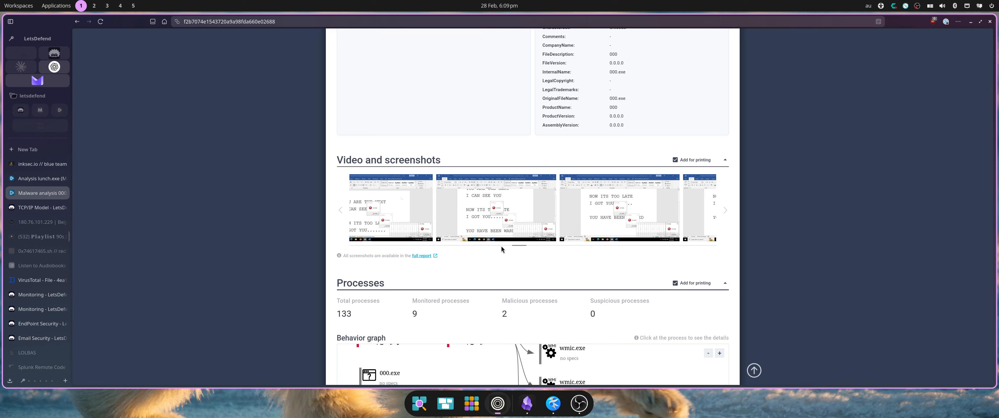
drag(519, 245, 545, 245)
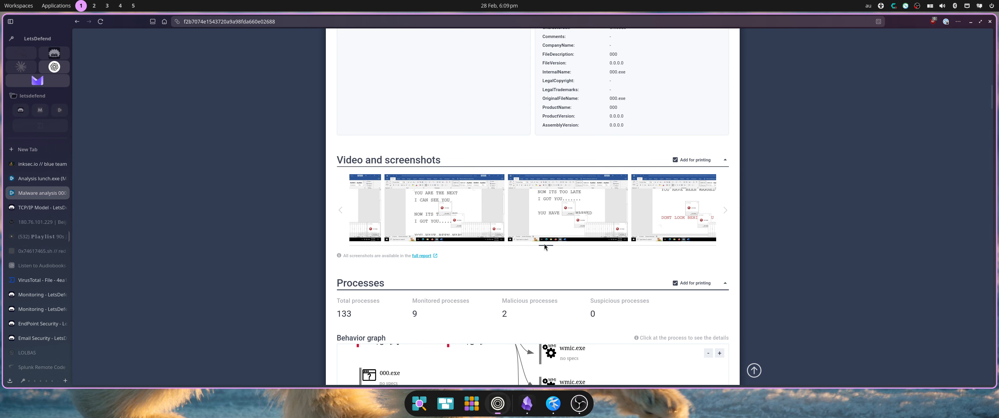
drag(544, 244, 708, 280)
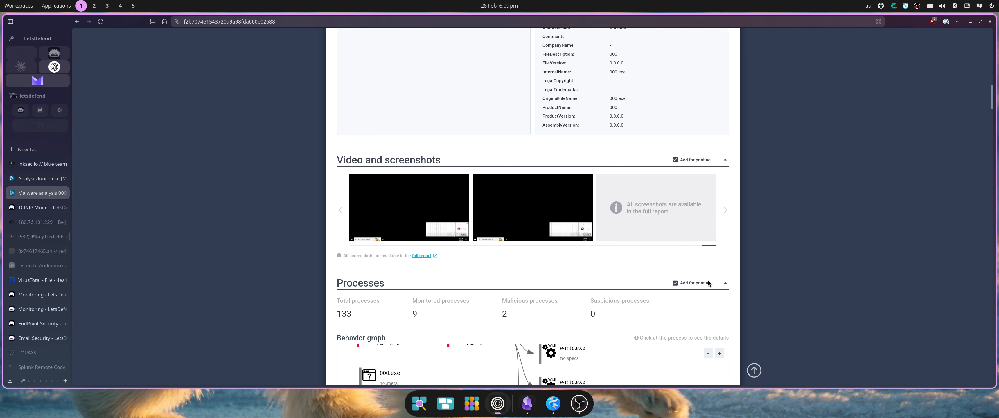
Inspect the process behavior graph in the 000.exe report, following the branches from 000.exe and cmd.exe.
scroll(568, 281, down, 3)
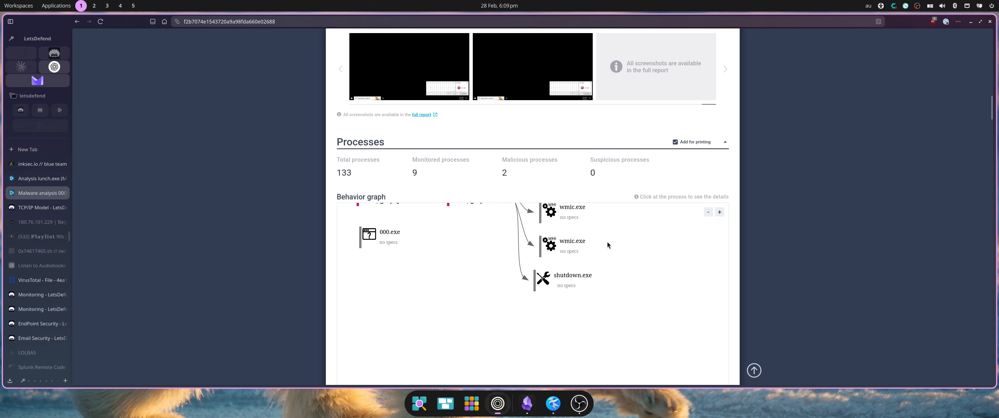
drag(608, 241, 587, 378)
scroll(597, 349, down, 5)
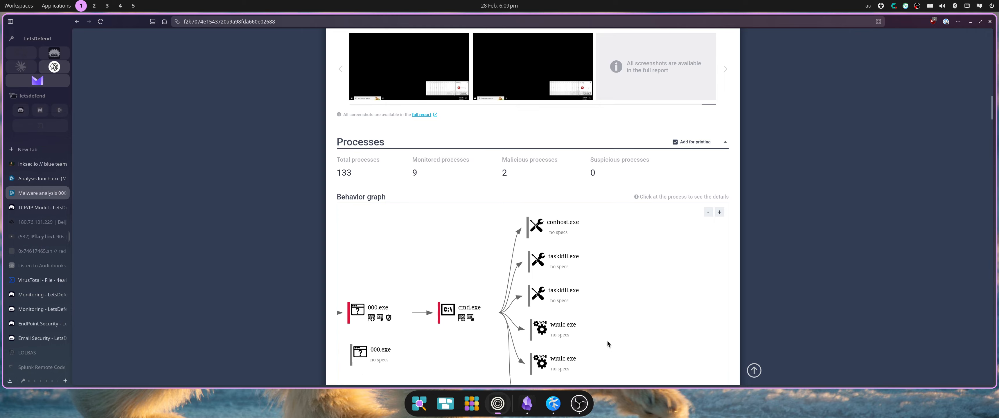
scroll(557, 291, down, 2)
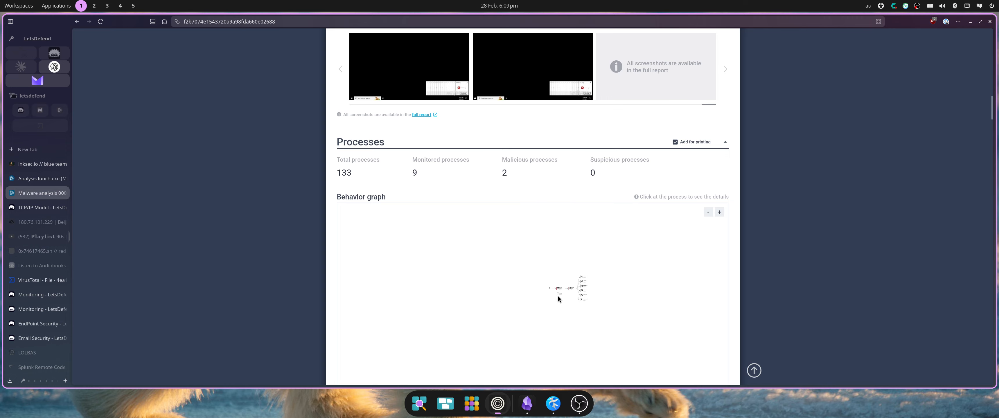
scroll(558, 291, up, 6)
scroll(256, 267, down, 2)
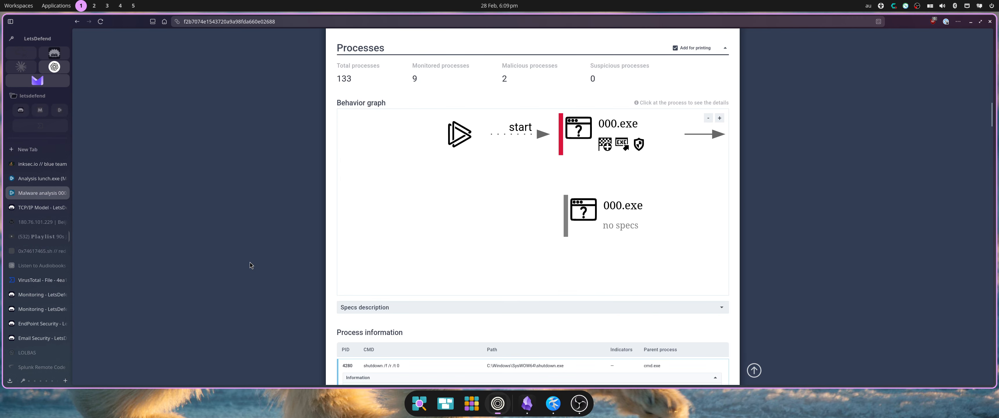
Examine the process information entries for shutdown.exe, WMIC.exe, 000.exe and cmd.exe, including their command lines and modules.
scroll(256, 267, down, 5)
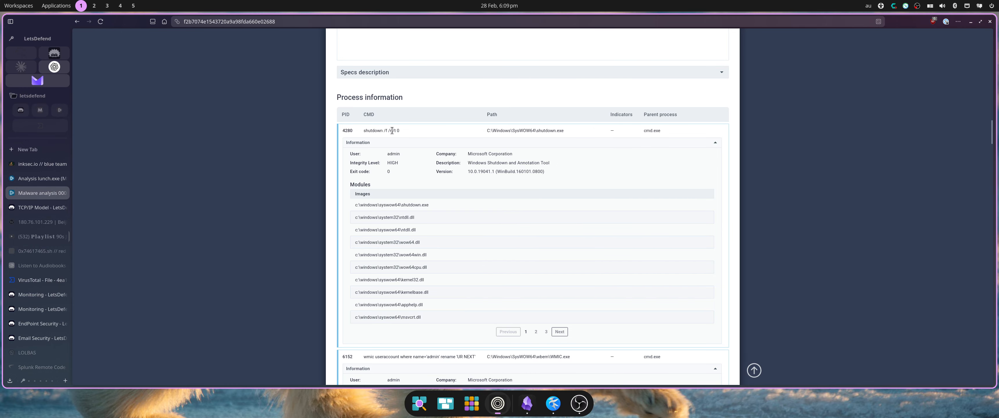
scroll(238, 210, down, 4)
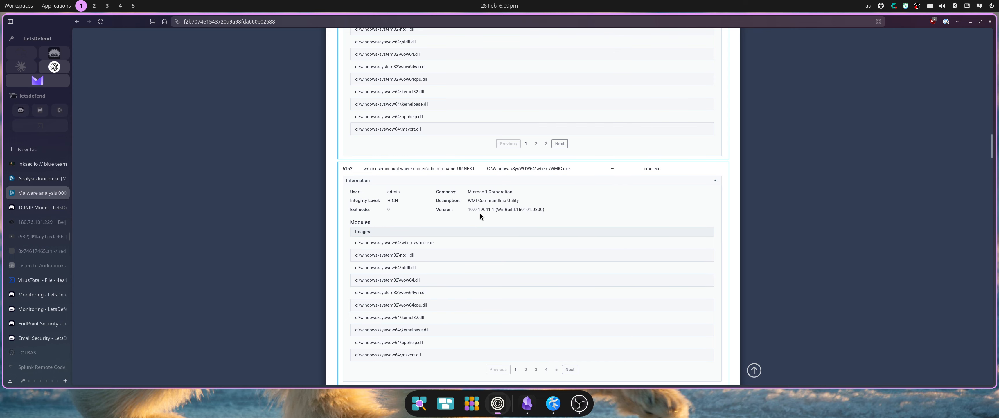
scroll(411, 234, down, 4)
scroll(392, 232, down, 1)
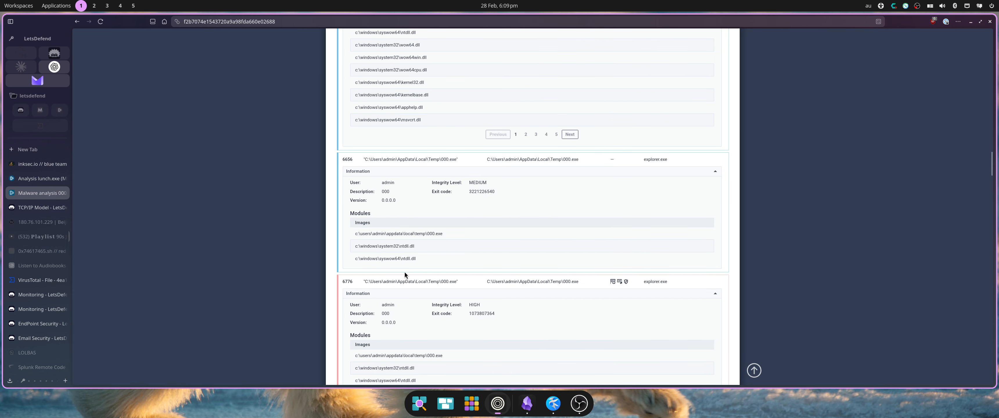
scroll(465, 244, down, 5)
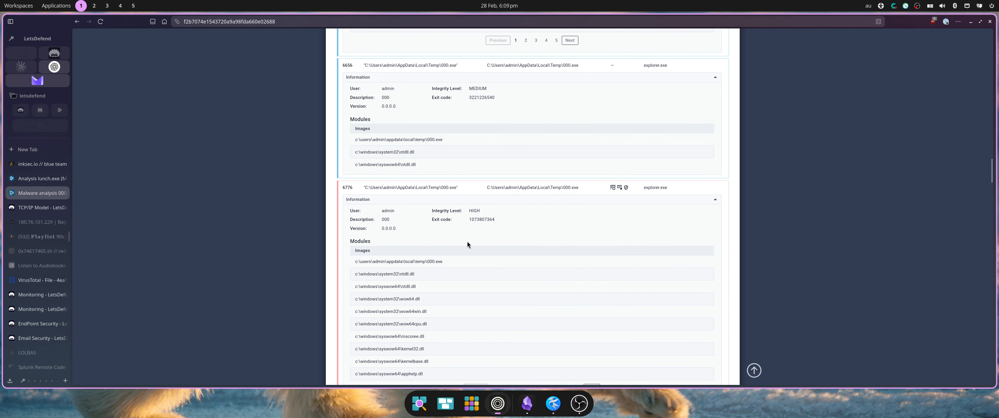
scroll(467, 245, down, 4)
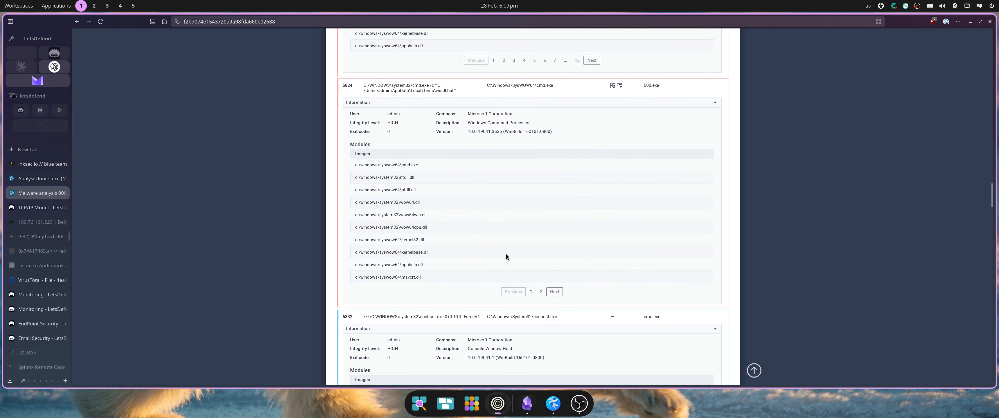
Return to the SOC134 Suspicious WMI Activity alert in LetsDefend and review its device action, file name and file hash.
click(50, 294)
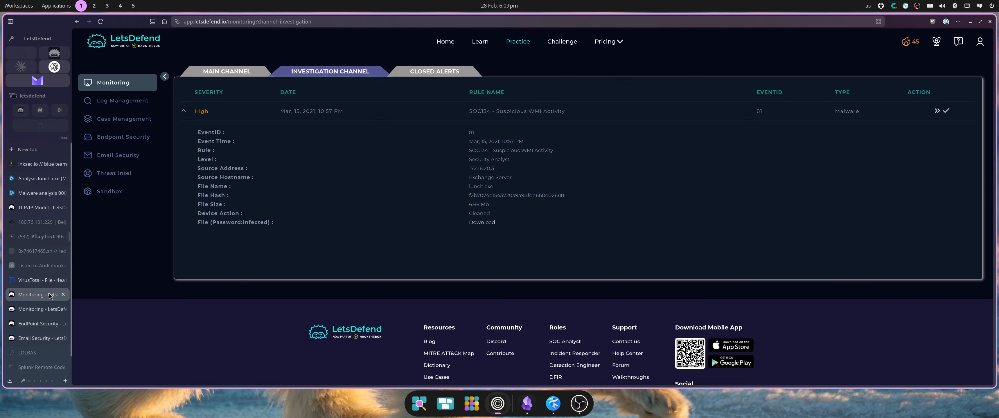
double_click(482, 213)
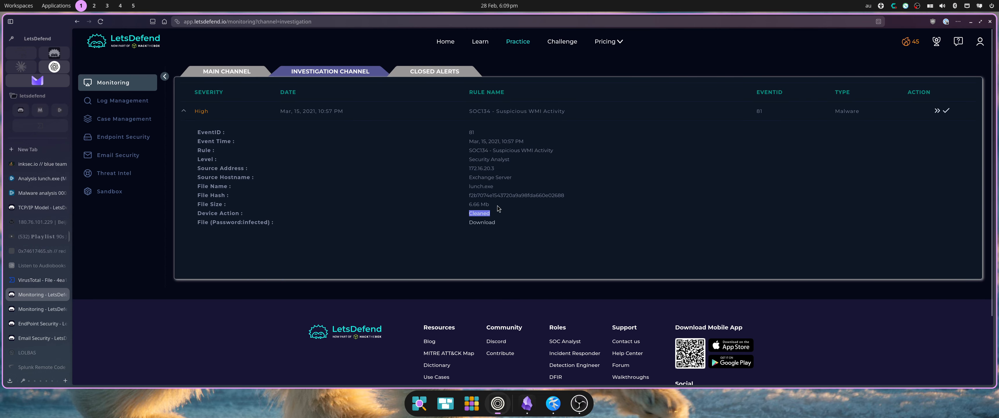
double_click(487, 186)
click(502, 195)
double_click(502, 196)
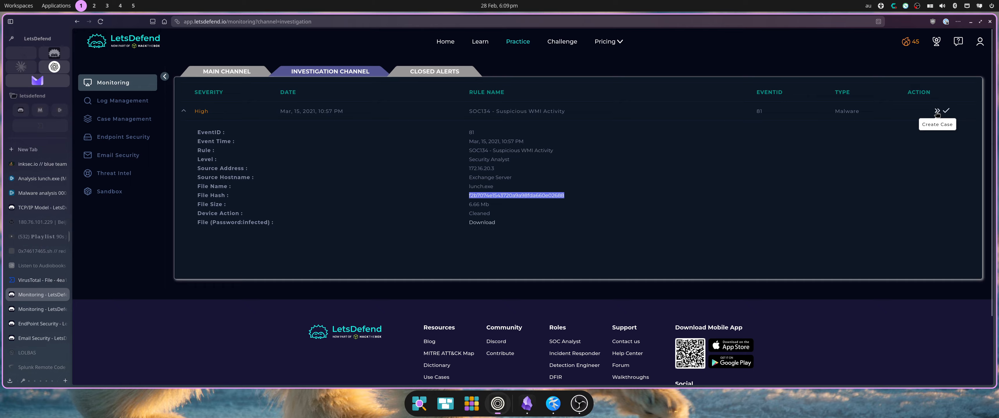
Copy the source address 172.16.20.3 from the SOC134 alert details.
click(483, 168)
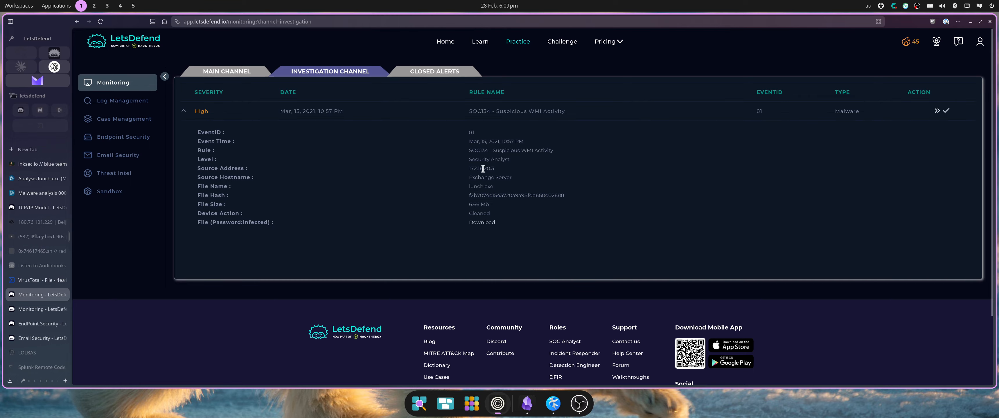
double_click(483, 169)
right_click(484, 169)
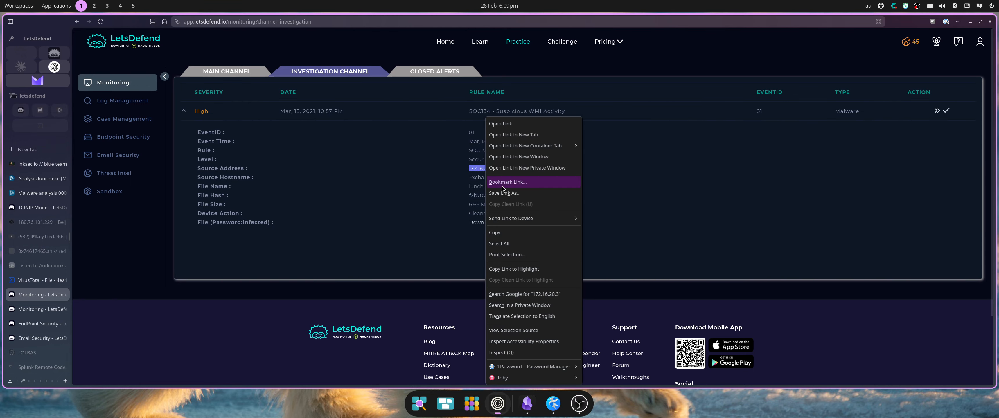
click(507, 233)
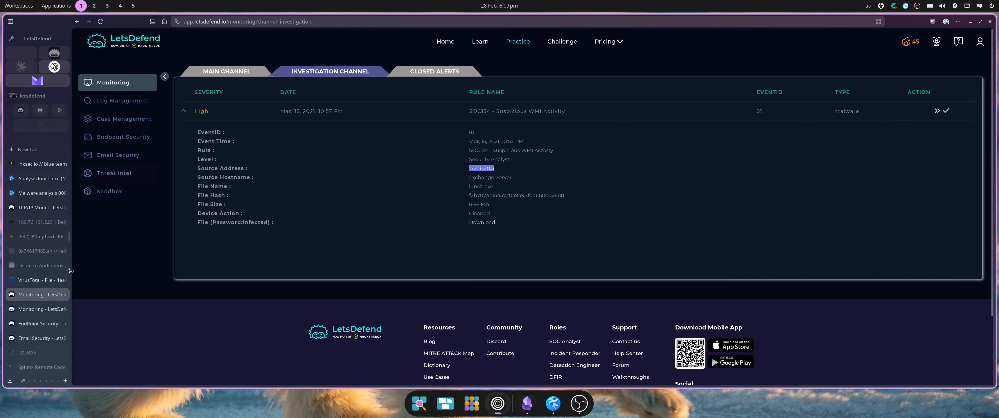
In the other LetsDefend monitoring page, dismiss the hint, open Log Management in Basic view and search for 172.16.20.3.
click(39, 309)
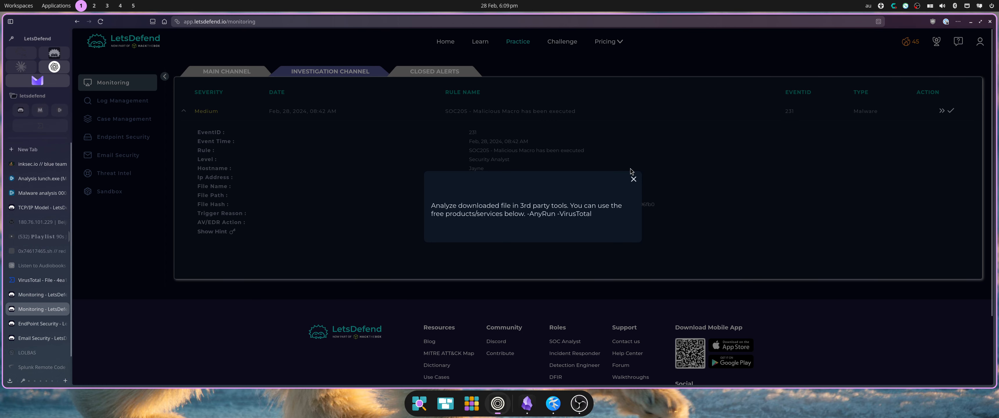
click(634, 180)
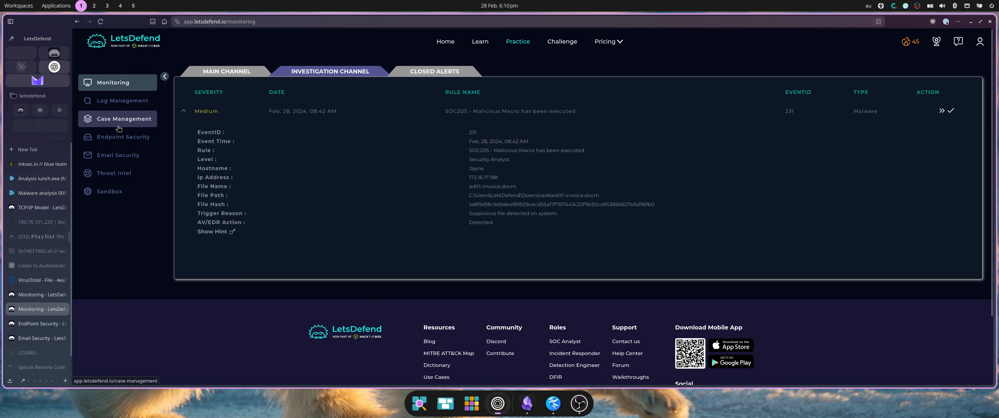
click(117, 101)
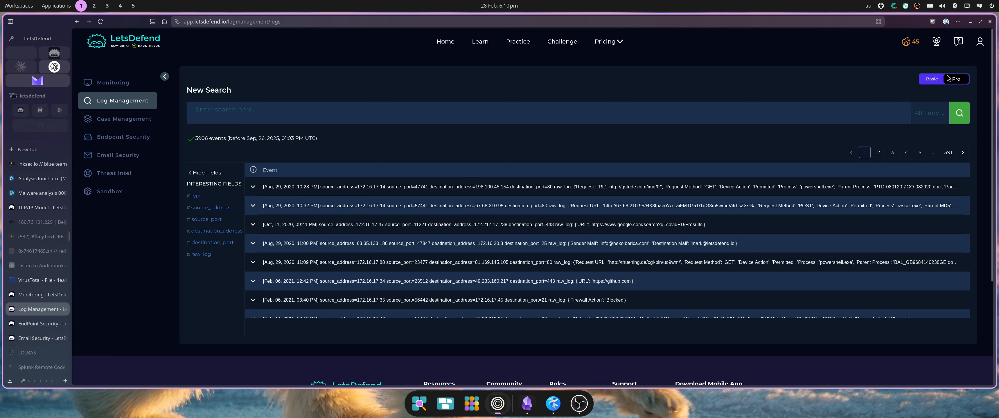
drag(932, 89, 928, 81)
click(931, 79)
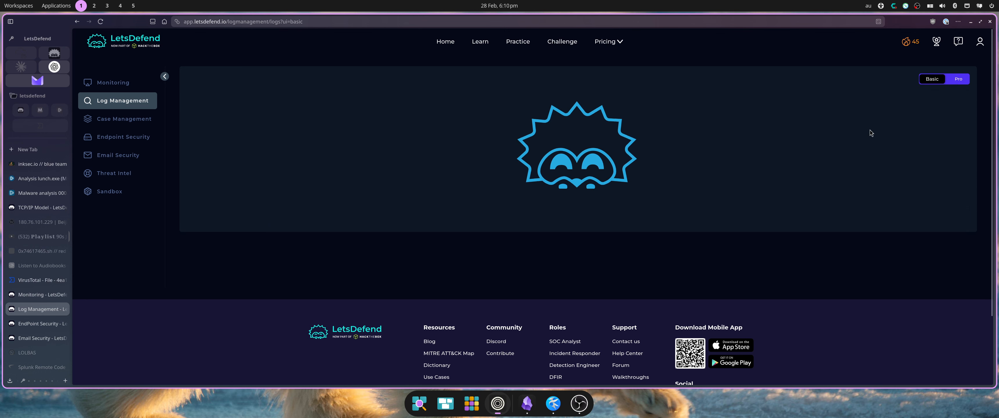
key(ctrl+v)
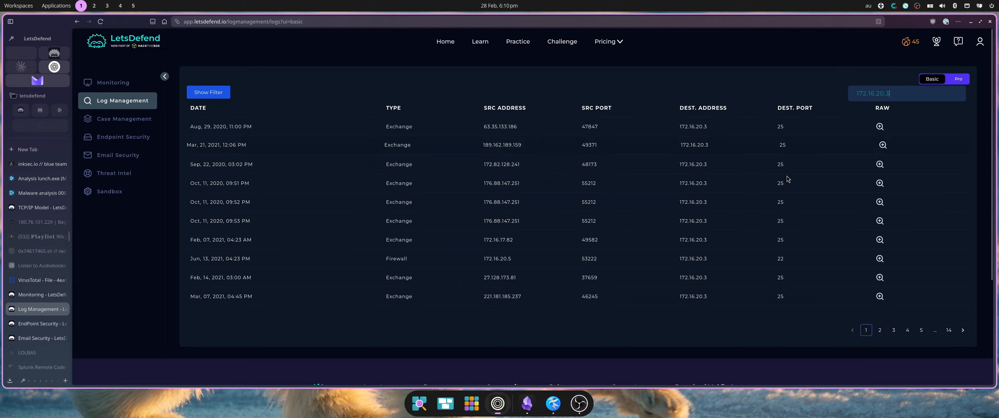
Check the alert's event date against the filtered logs and view the raw log of the Mar 21, 2021, 12:06 PM Exchange entry.
click(39, 295)
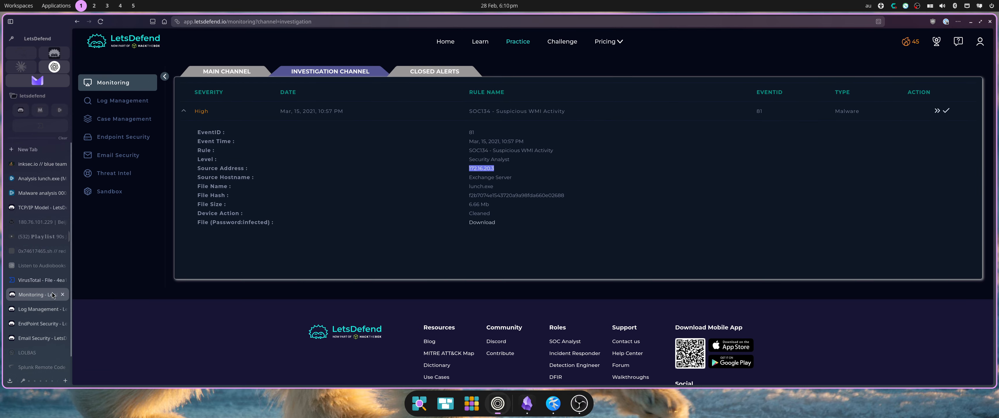
click(45, 311)
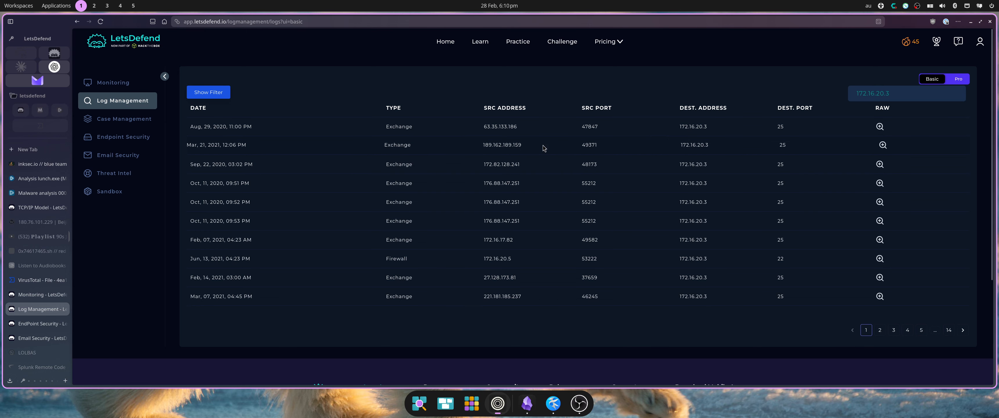
click(880, 145)
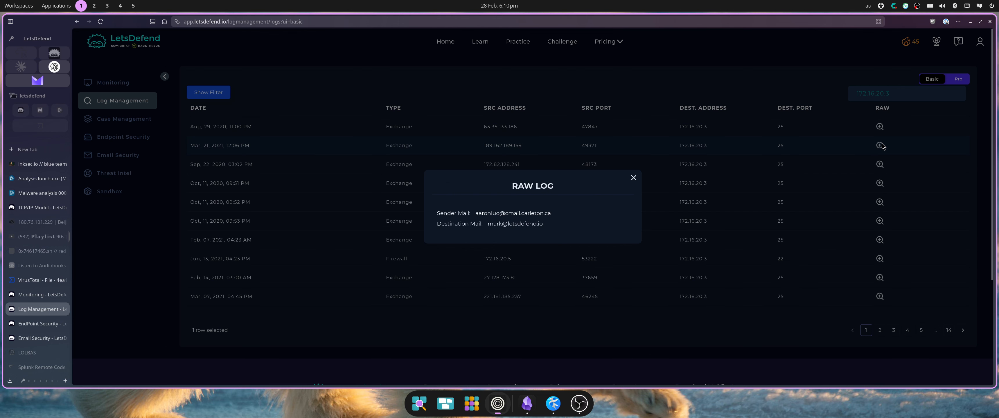
click(882, 146)
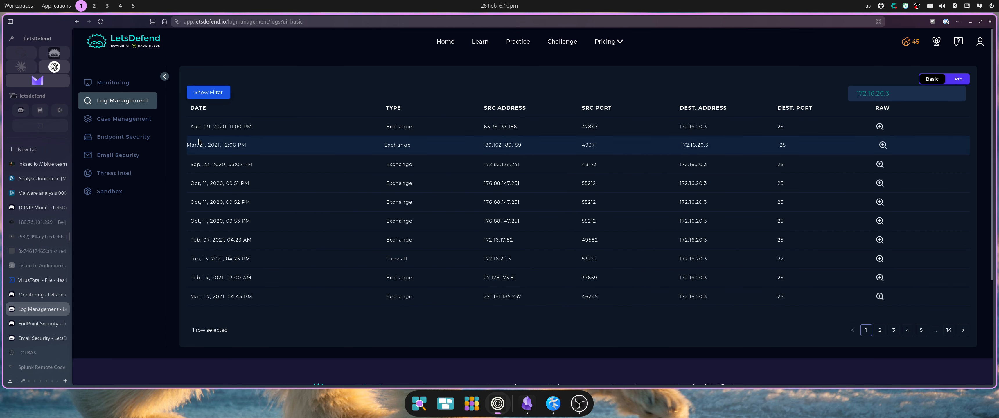
Search Endpoint Security for 172.16.20.3 and open the Exchange Server endpoint.
click(113, 138)
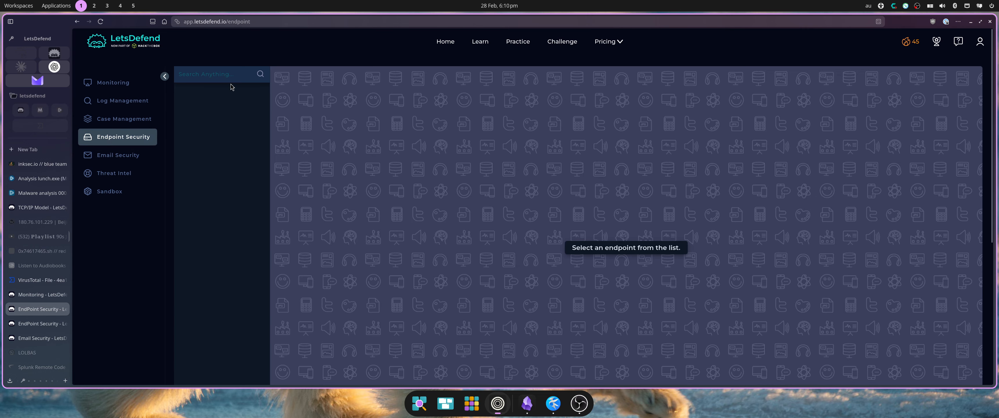
key(ctrl+v)
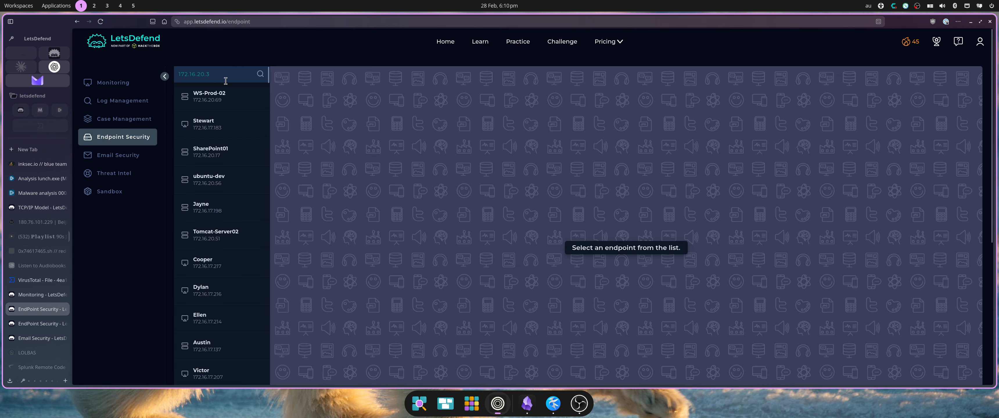
click(215, 207)
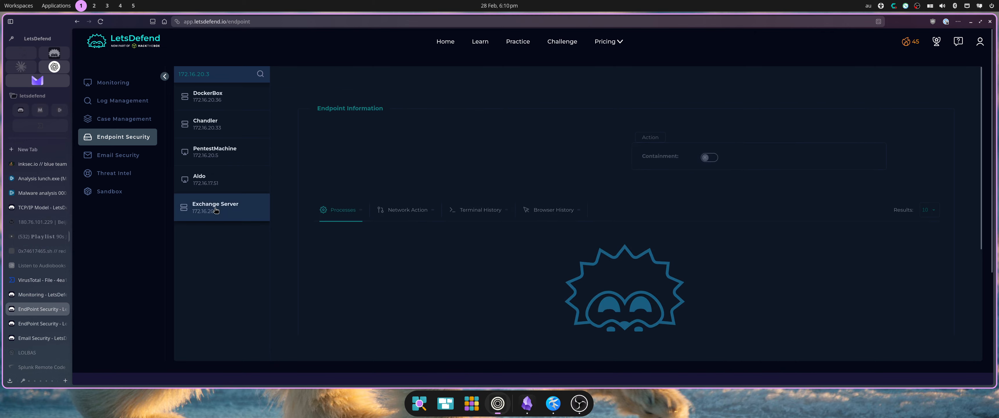
Examine the Exchange Server's processes, network actions, terminal history, browser history and host information.
scroll(407, 229, down, 3)
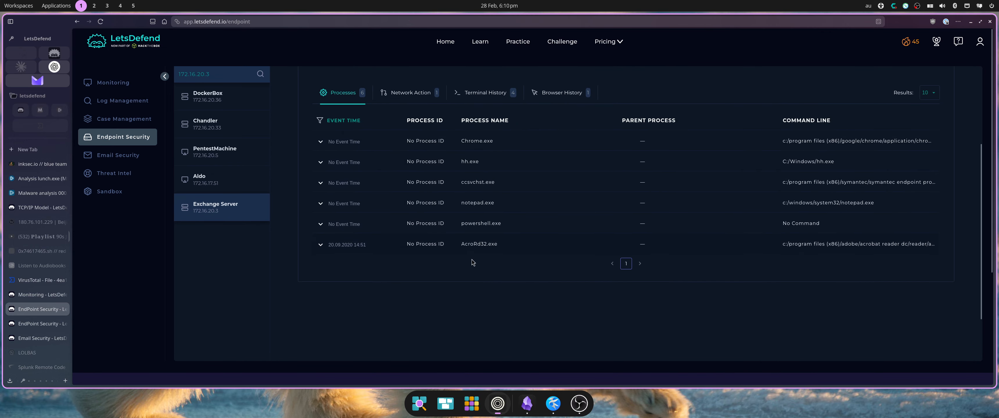
scroll(473, 166, up, 1)
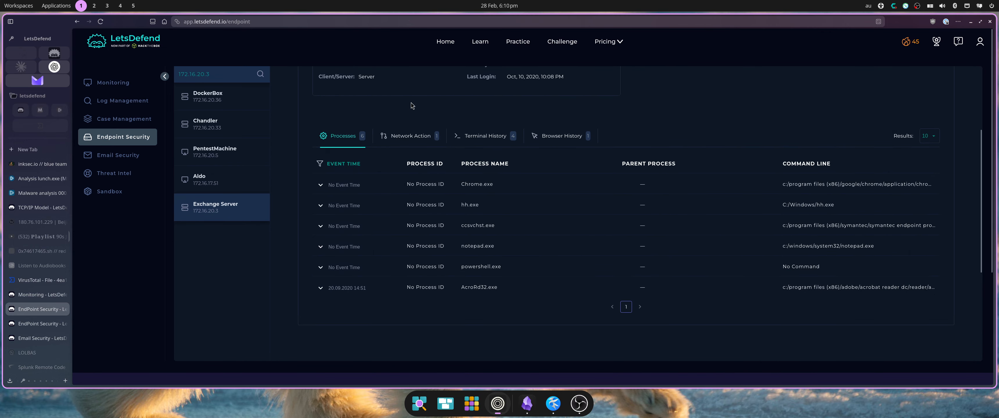
click(412, 138)
click(480, 139)
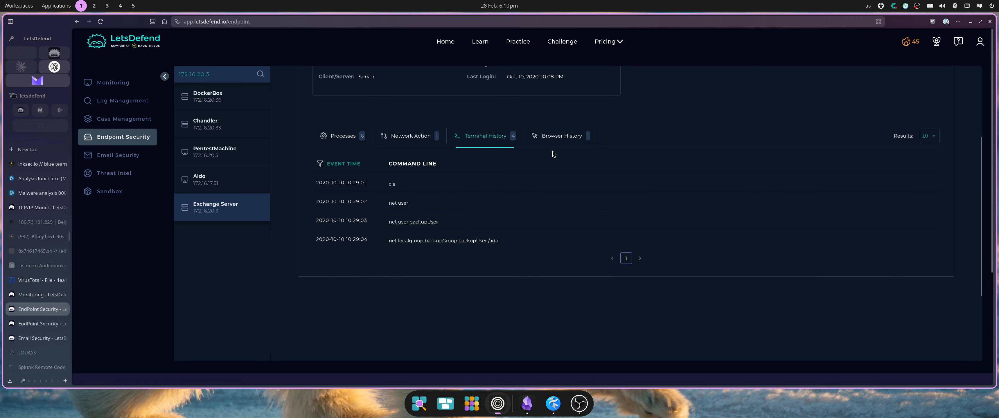
click(565, 142)
scroll(550, 210, up, 3)
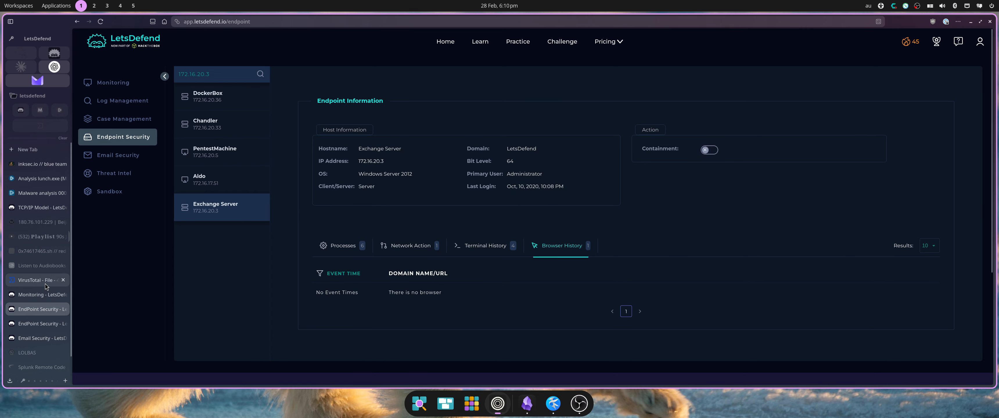
Create a case for the SOC134 Suspicious WMI Activity alert, EventID 81, and start its playbook.
click(43, 295)
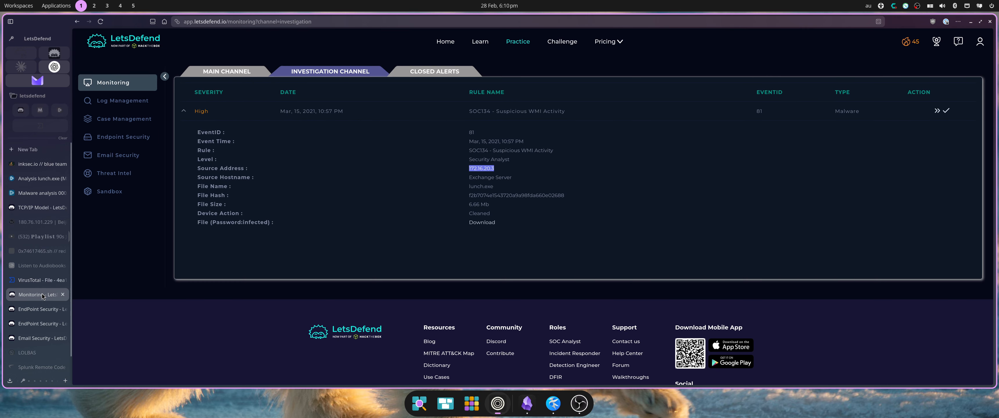
click(938, 112)
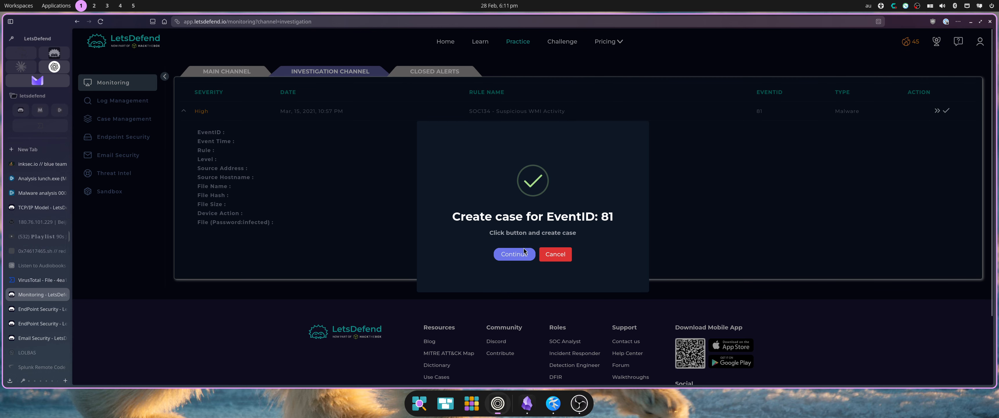
click(518, 240)
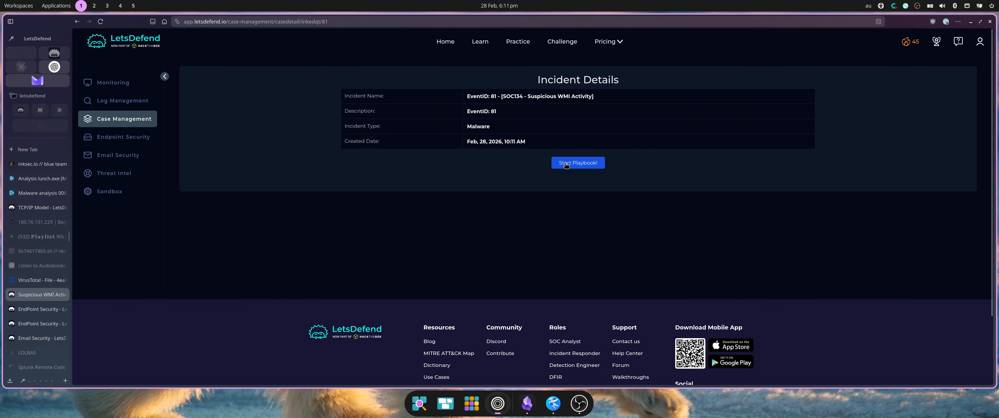
click(566, 165)
Answer the playbook questions with threat indicator Other, malware Quarantined, analysis Malicious and C2 Not Accessed.
click(520, 199)
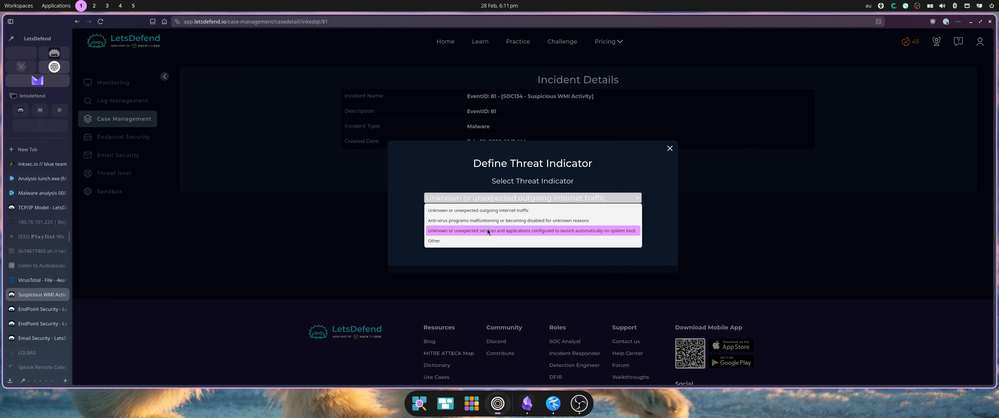
click(480, 242)
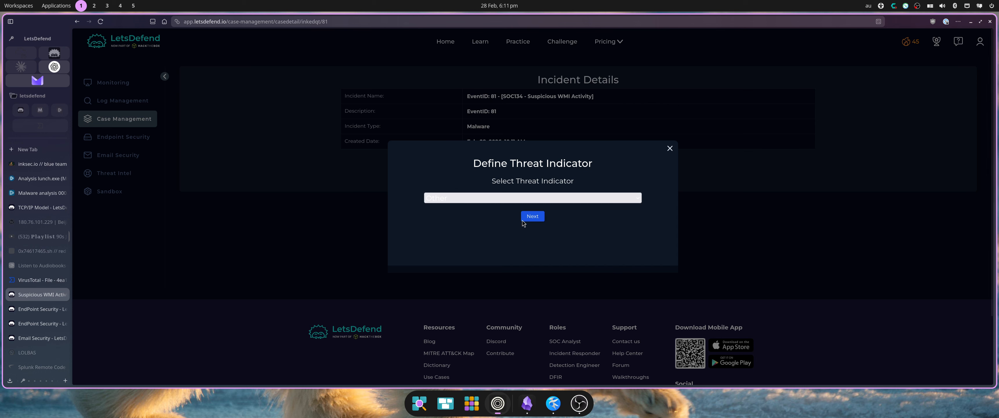
click(532, 219)
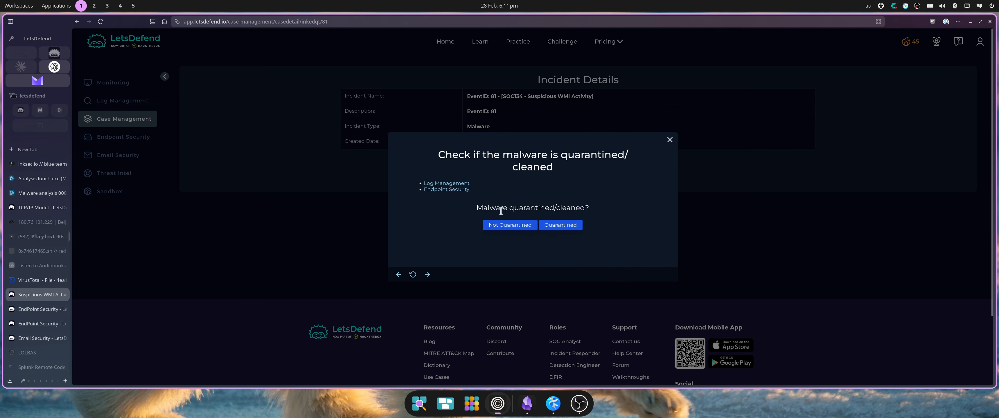
click(558, 226)
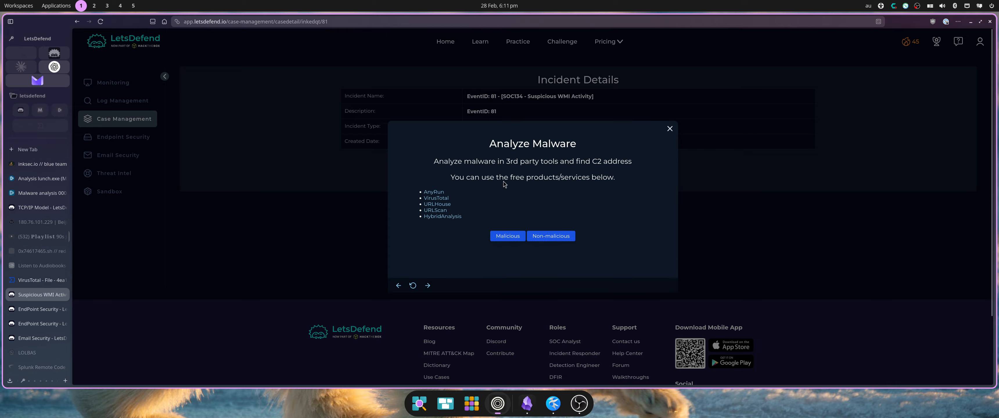
click(508, 235)
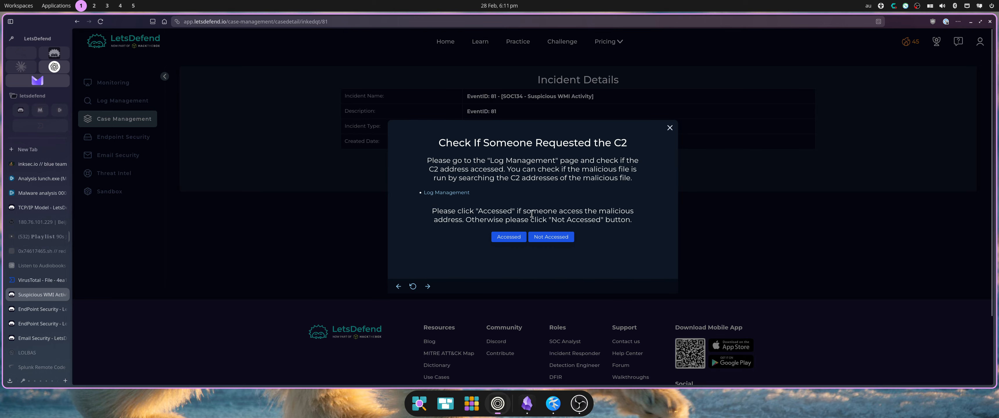
click(549, 237)
click(41, 280)
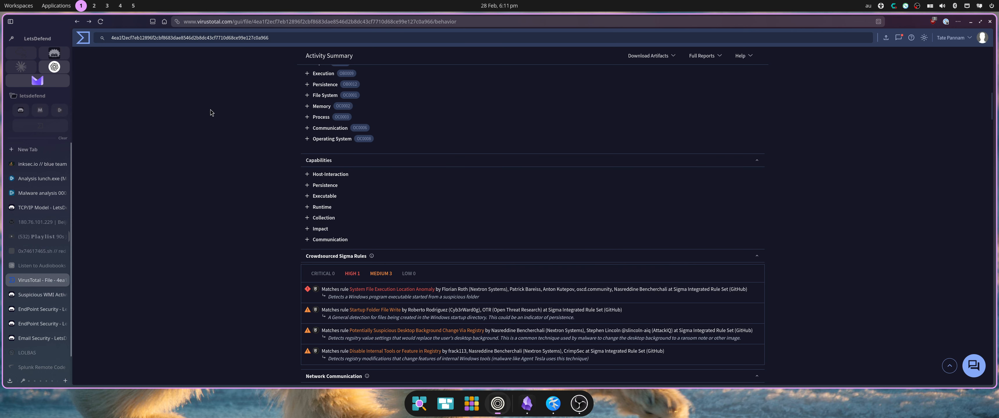
double_click(206, 39)
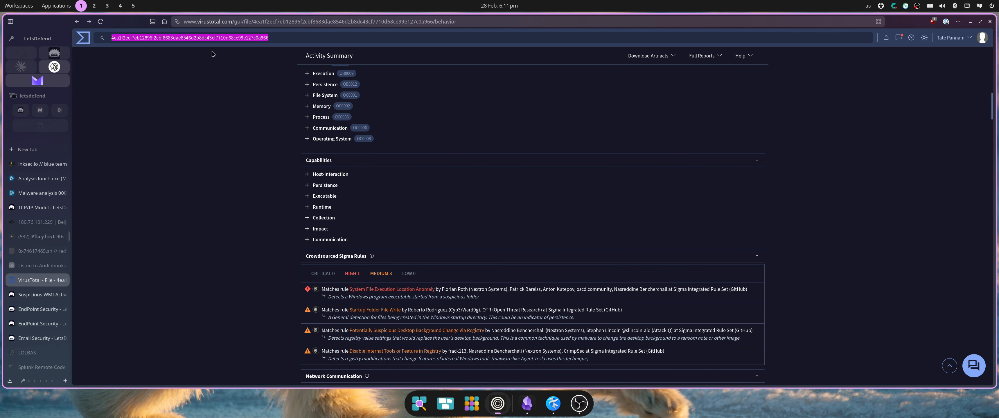
scroll(286, 169, up, 10)
scroll(287, 169, up, 4)
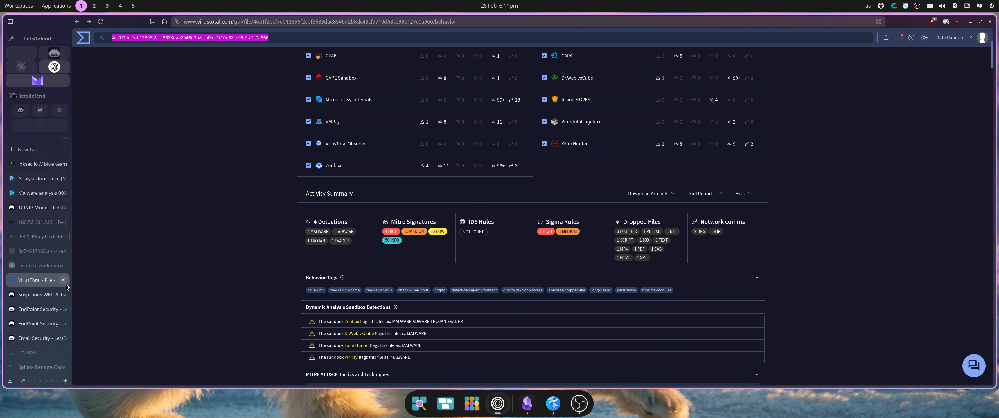
Take the file hash from the investigation channel alert and add f2b7074e1543720a9a98fda660e02688 to the case as an MD5 Hash artifact.
click(35, 309)
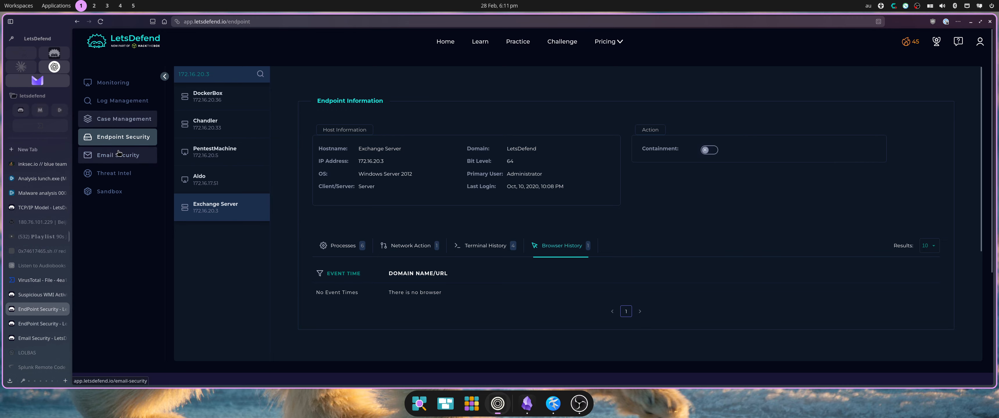
click(111, 83)
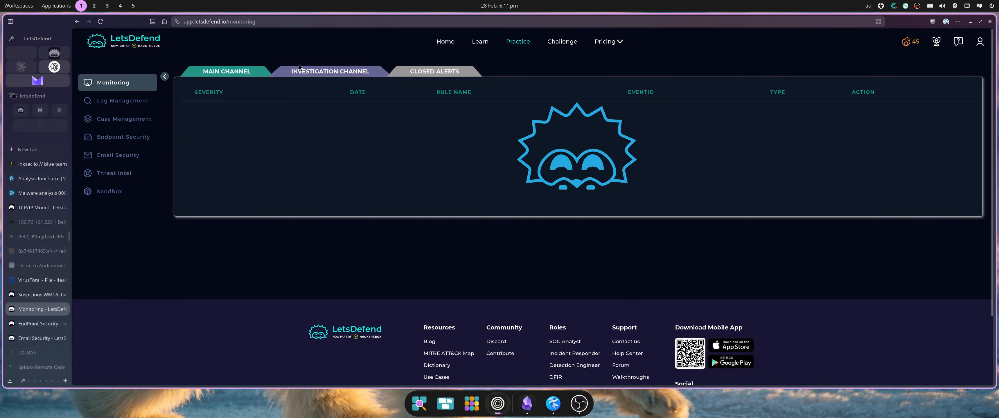
click(305, 72)
click(38, 295)
click(458, 202)
text(f2b7074e1543720a9a98fda660e02688)
click(587, 203)
click(586, 268)
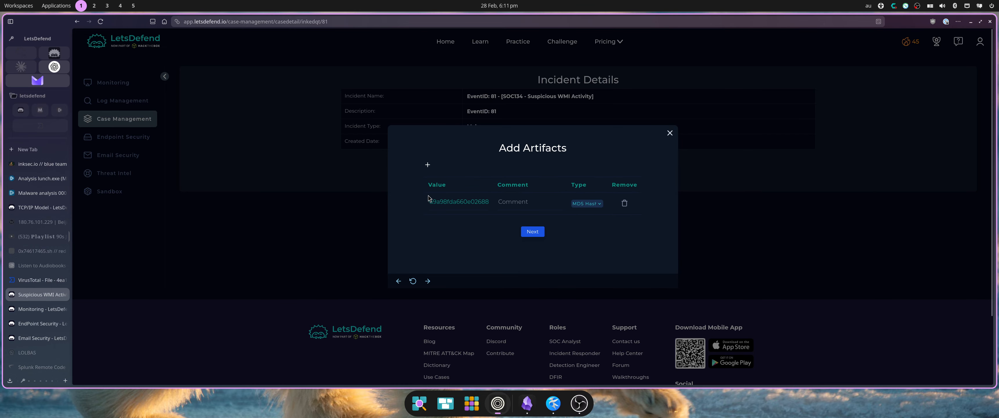
Open a terminal and list the files in the home directory.
key(super+t)
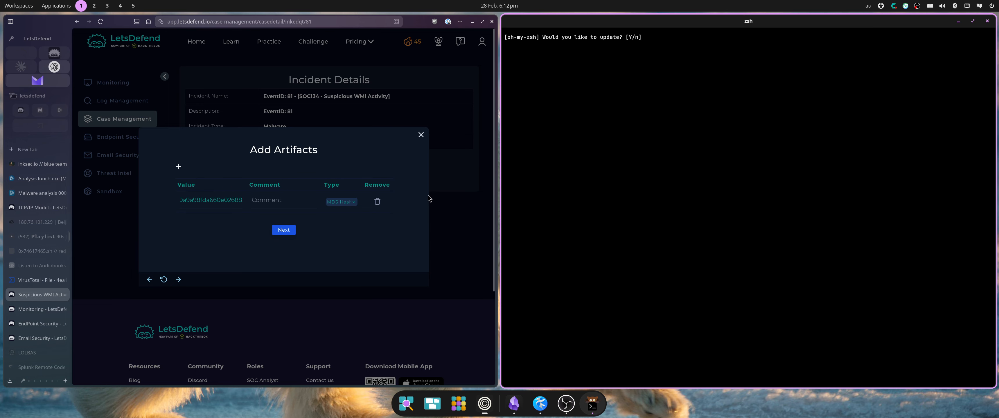
text(nd Downloads/ld)
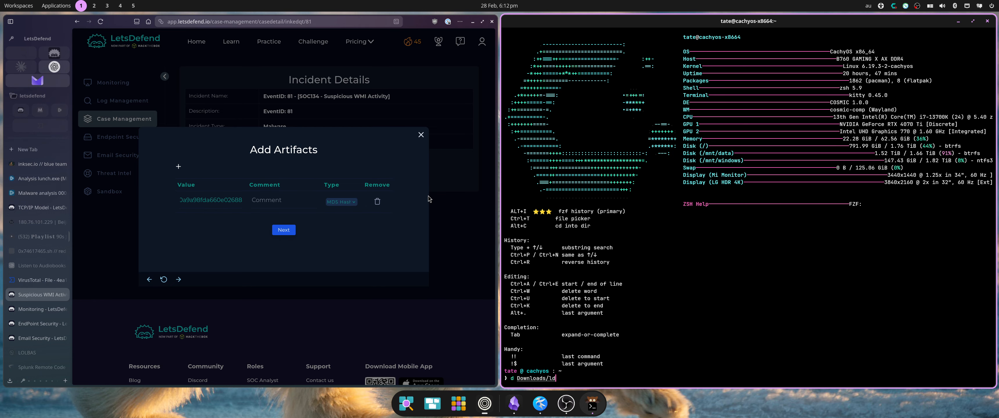
key(Return)
text(md)
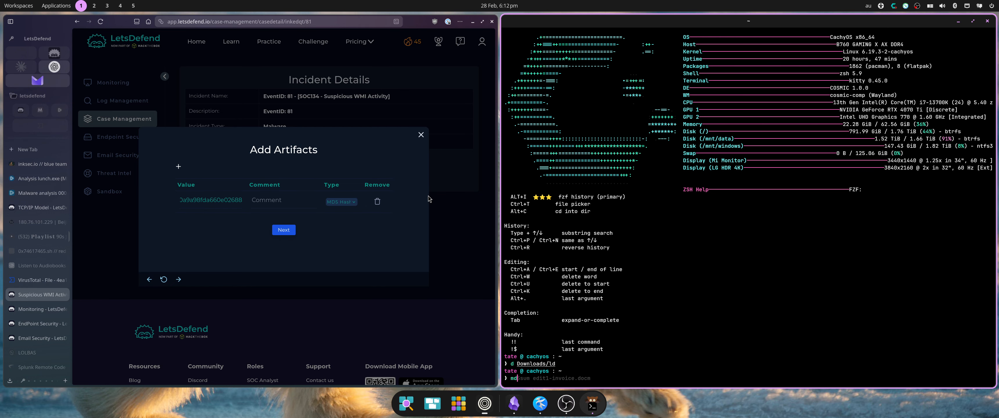
text(5sum e)
key(ctrl+u)
text(ls)
key(Return)
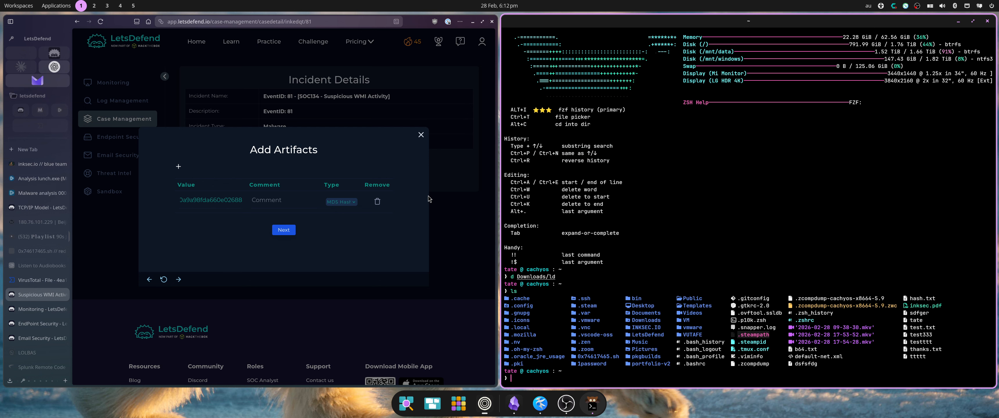
Change to the Downloads/ld directory in the terminal and list its files.
text(cd Downloads)
key(Return)
text(cd )
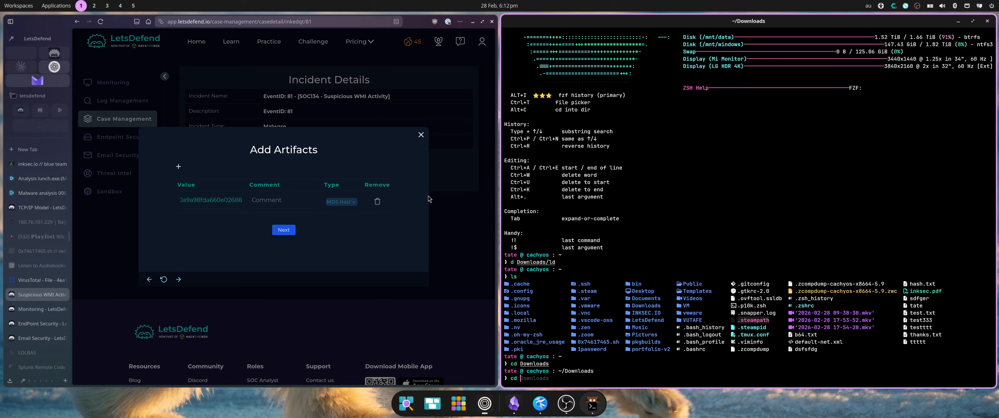
text(ld)
key(Return)
text(ls)
key(Return)
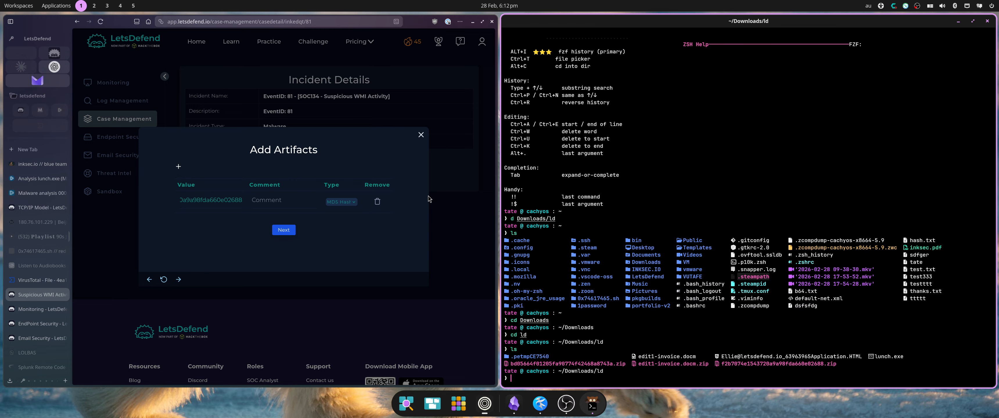
Compute the MD5 checksum of lunch.exe to compare with the artifact hash, and close the terminal.
text(md5sum l)
key(Tab)
key(Return)
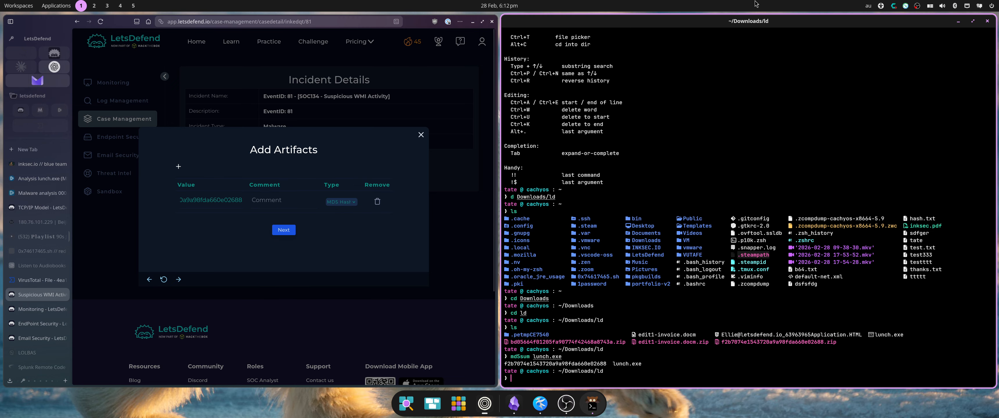
double_click(575, 365)
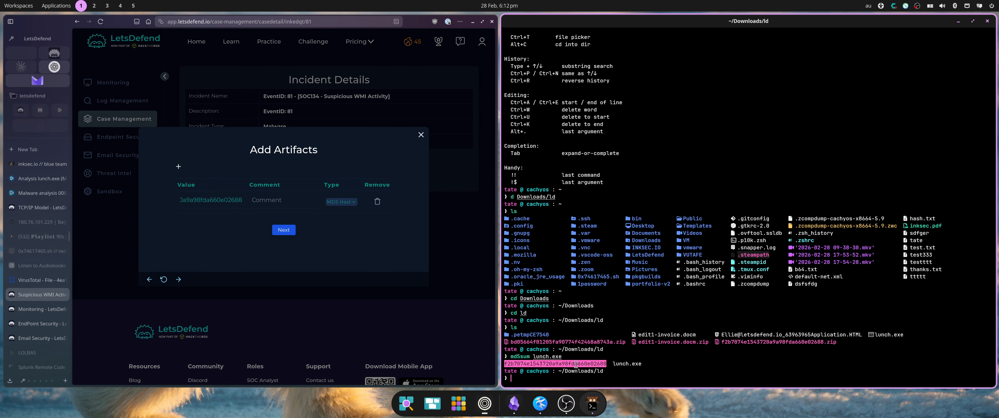
key(super+q)
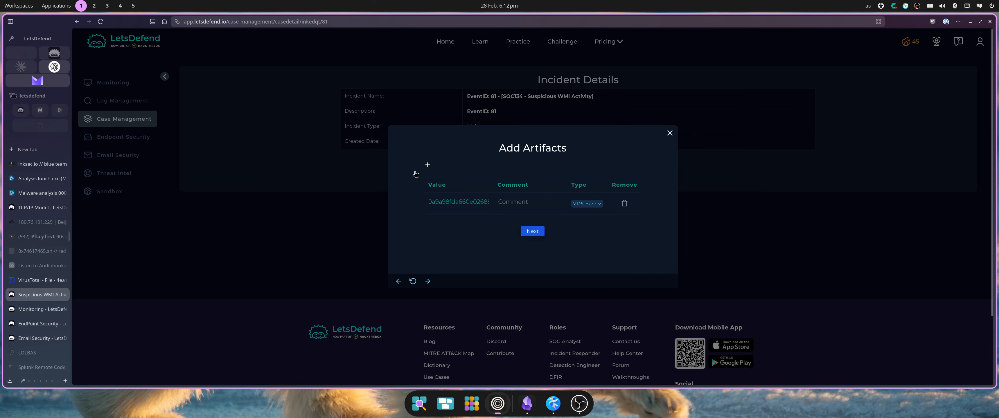
Submit the MD5 artifact and the completed analyst note in the playbook.
click(527, 233)
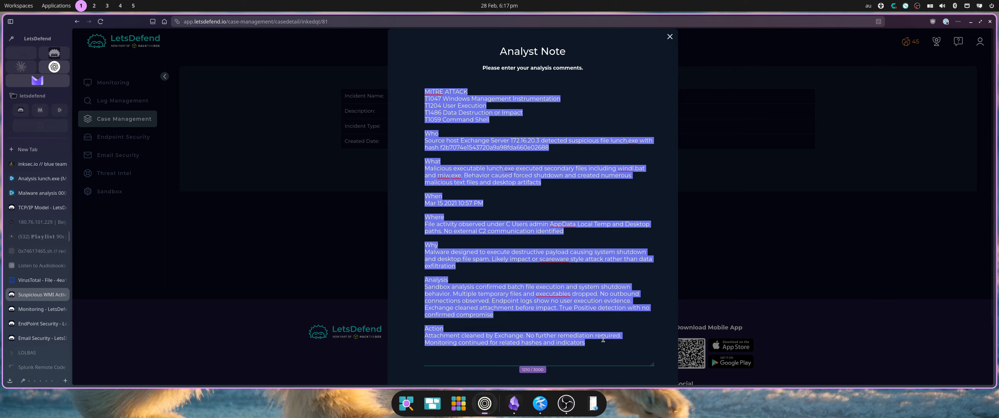
scroll(617, 266, down, 2)
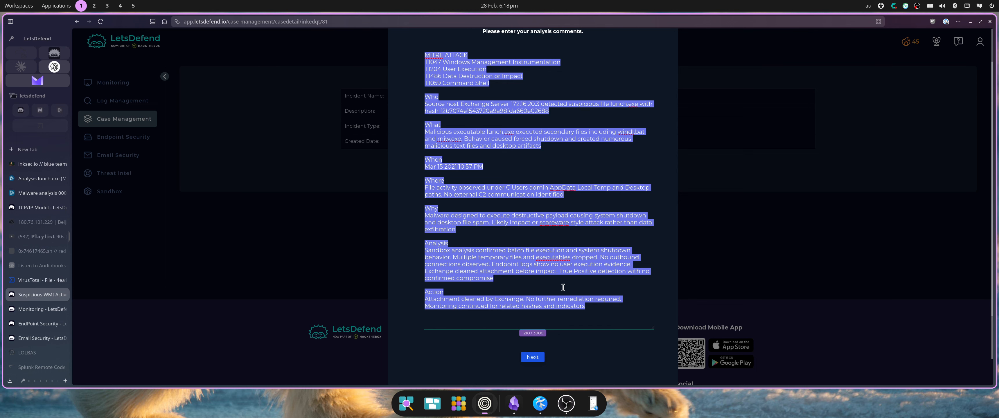
click(543, 359)
Close the EventID 81 alert as True Positive, using the full analyst note as the closing note.
click(945, 111)
click(447, 211)
click(467, 244)
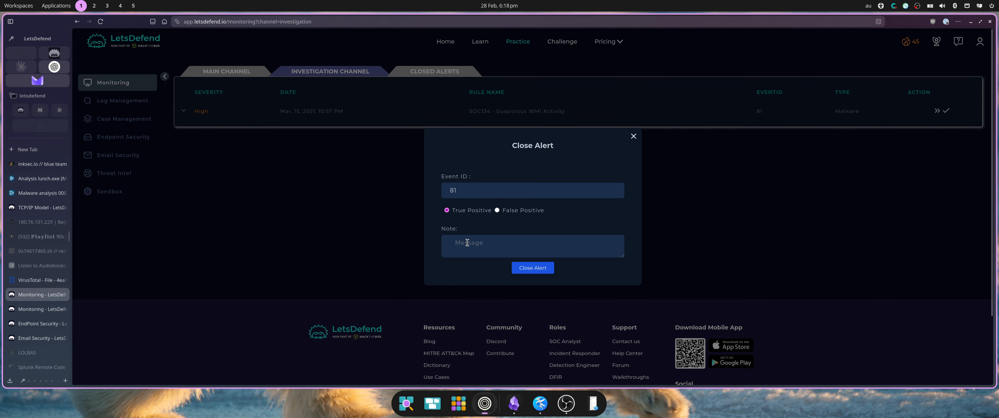
text(MITRE ATTACK T1047 Windows Management Instrumentation T1204 User Execution T1486 Data Destruction or Impact T1059 Command Shell  Who Source host Exchange Server 172.16.20.3 detected suspicious file lunch.exe with hash f2b7074e1543720a9a98fda660e02688  What Malicious executable lunch.exe executed secondary files including windl.bat and rniw.exe. Behavior caused forced shutdown and created numerous malicious text files and desktop artifacts  When Mar 15 2021 10:57 PM  Where File activity observed under C Users admin AppData Local Temp and Desktop paths. No external C2 communication identified  Why Malware designed to execute destructive payload causing system shutdown and desktop file spam. Likely impact or scareware style attack rather than data exfiltration  Analysis Sandbox analysis confirmed batch file execution and system shutdown behavior. Multiple temporary files and executables dropped. No outbound connections observed. Endpoint logs show no user execution evidence. Exchange cleaned attachment before impact. True Positive detection with no confirmed compromise  Action Attachment cleaned by Exchange. No further remediation required. Monitoring continued for related hashes and indicators)
click(535, 268)
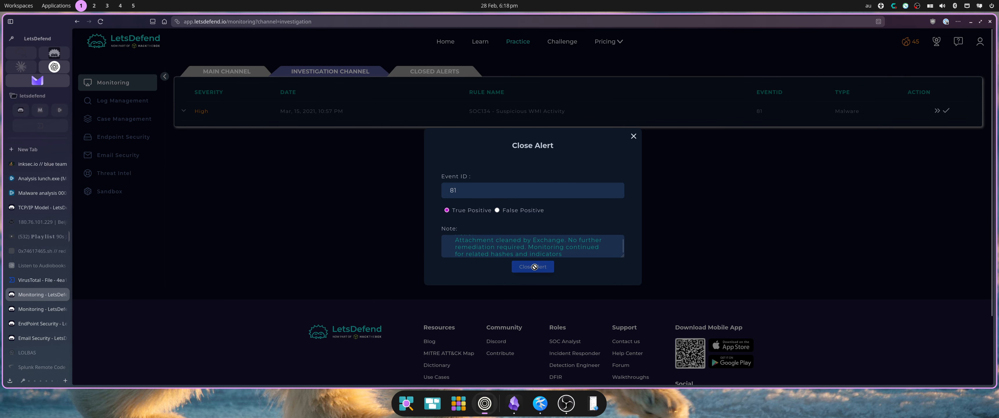
Dismiss the streak screen and expand the SOC134 entry in the closed alerts to review its results.
scroll(535, 269, down, 1)
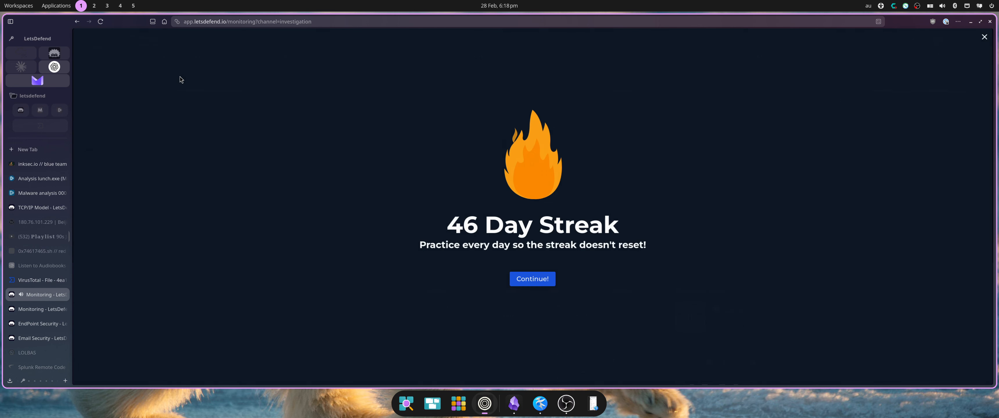
click(532, 279)
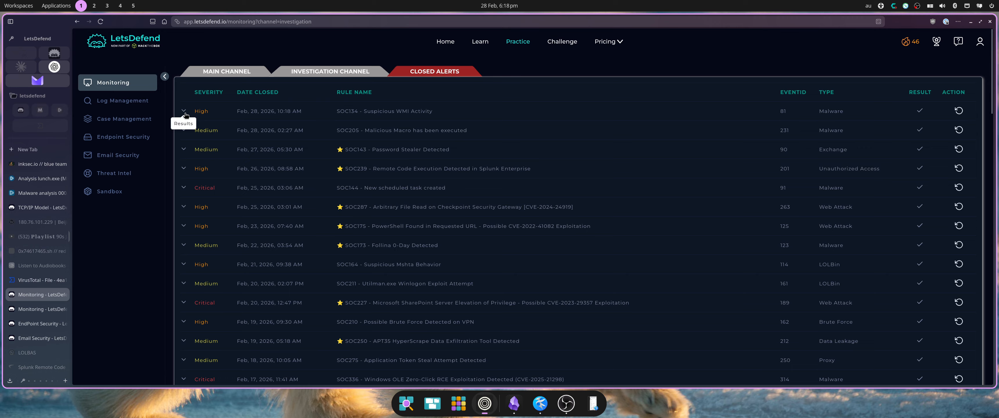
click(184, 111)
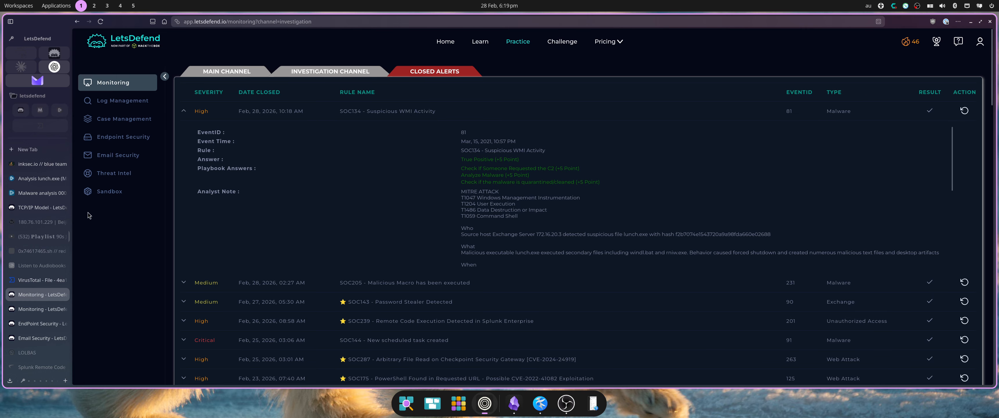
Review the ANY.RUN malware report from the dropped files back up to the general information.
click(39, 193)
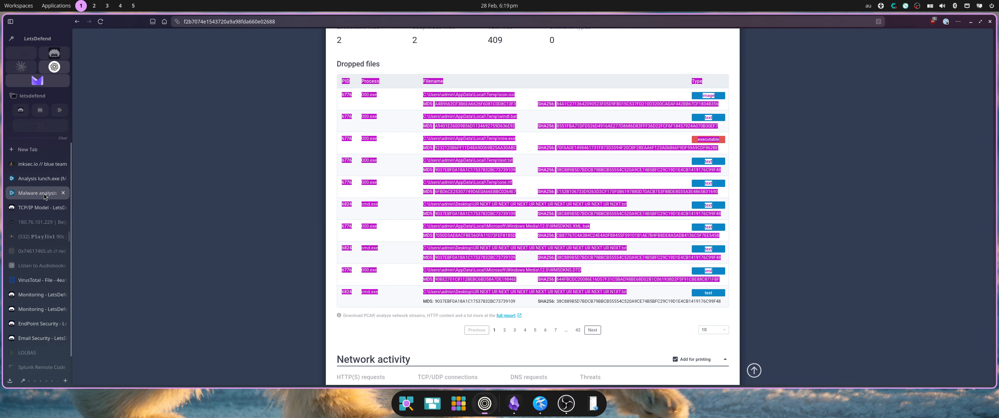
scroll(563, 135, up, 20)
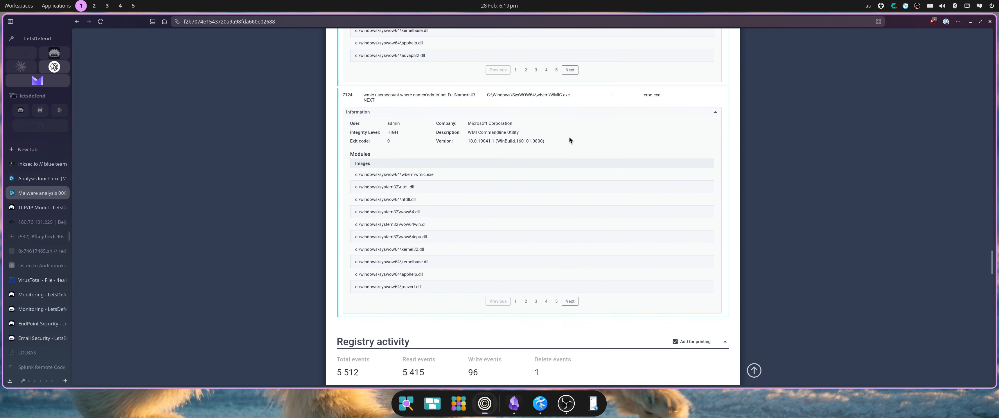
scroll(560, 151, up, 20)
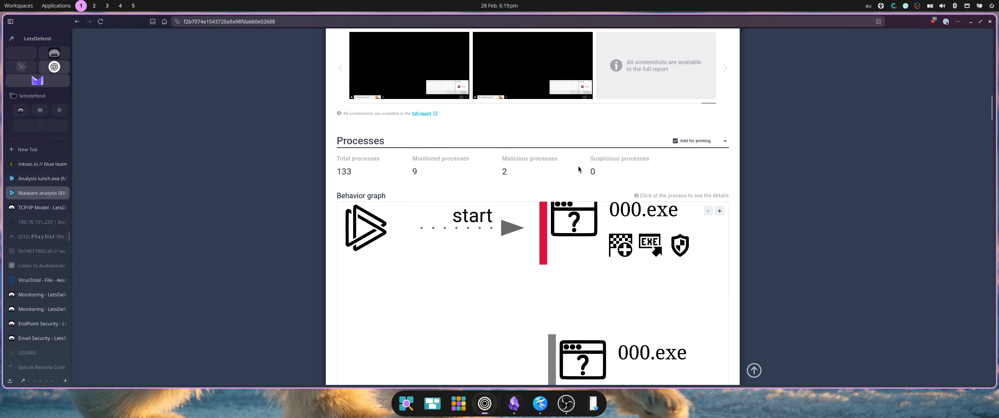
scroll(576, 165, up, 15)
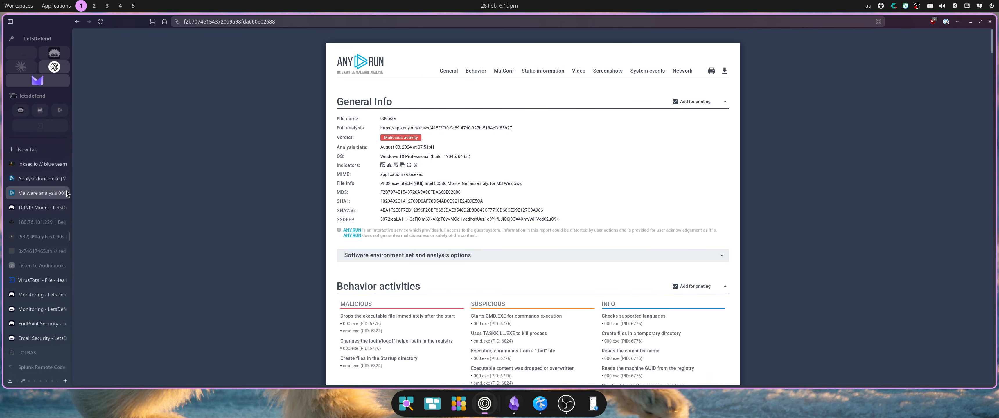
In the ANY.RUN analysis of lunch.exe, view the network connections and the sandbox desktop screenshots.
click(49, 181)
click(667, 113)
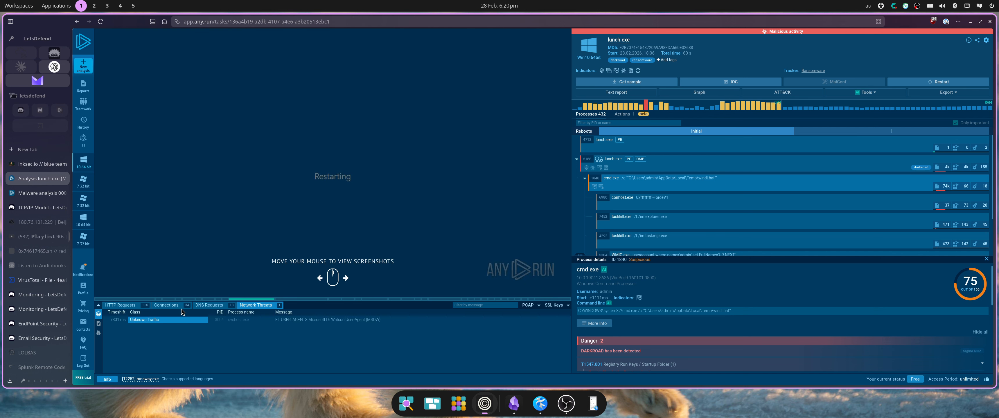
click(166, 305)
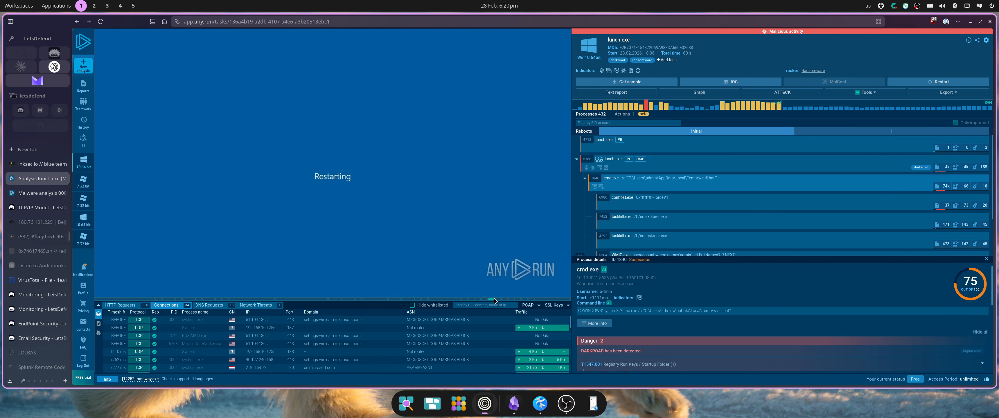
click(505, 299)
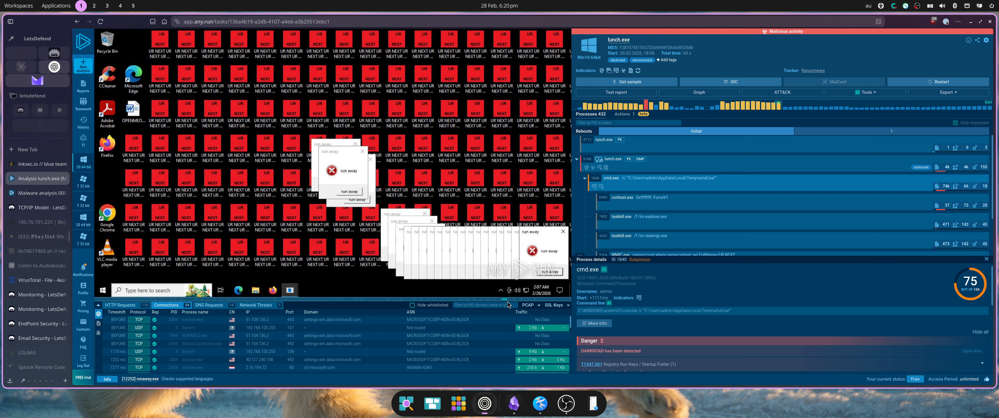